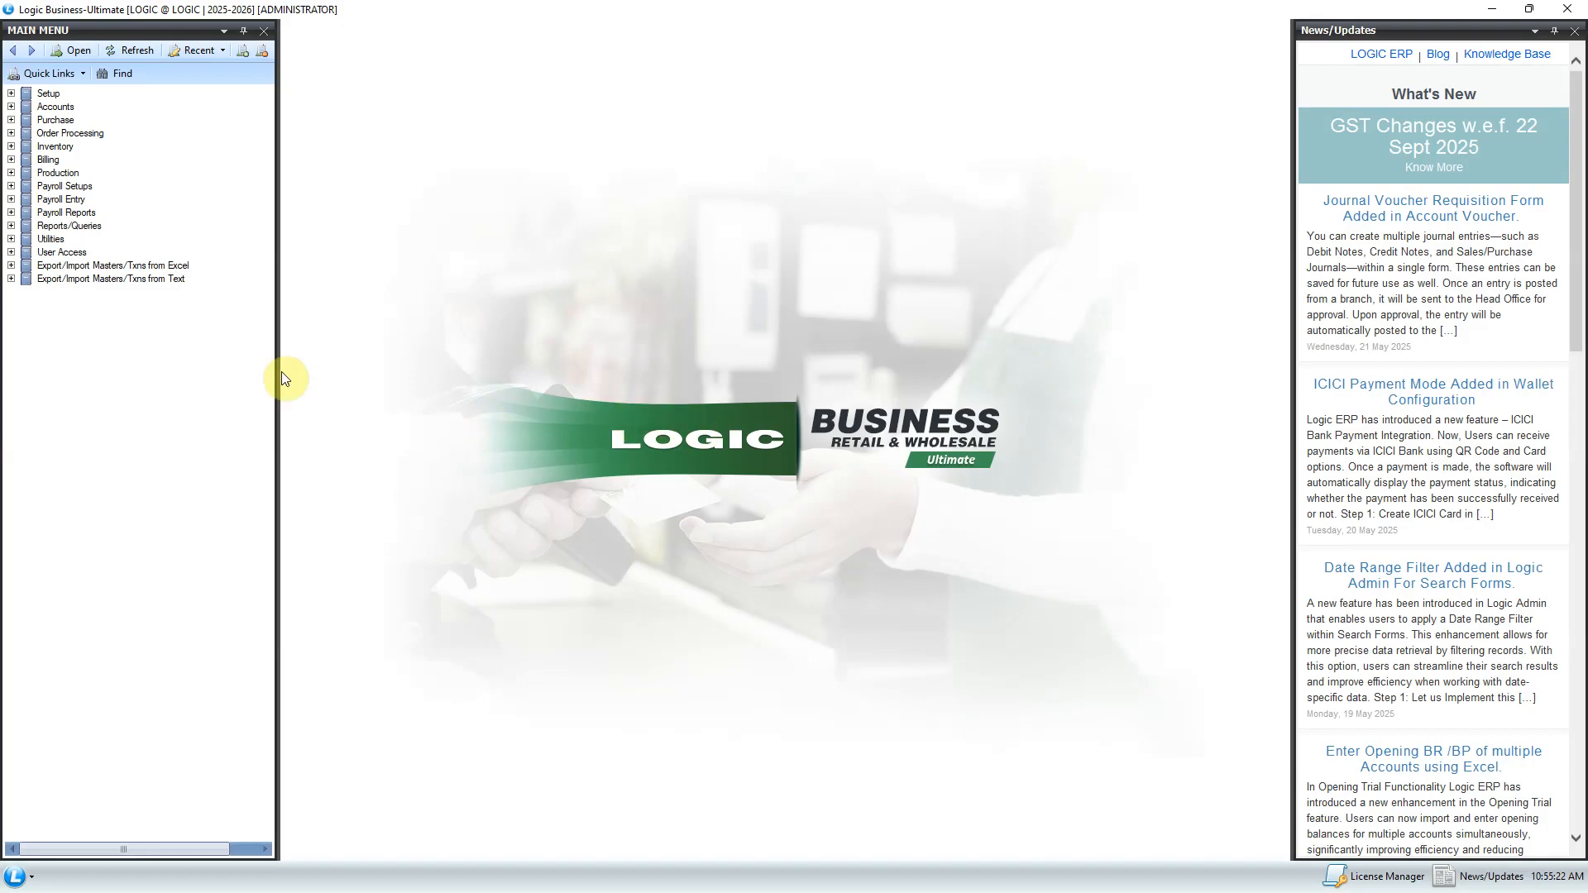
- Open the Set Item Wise Defaults(Sale) form from Set Other Item Details and switch it to multiple entry
{"action": "left_click", "coordinate": [48, 94]}
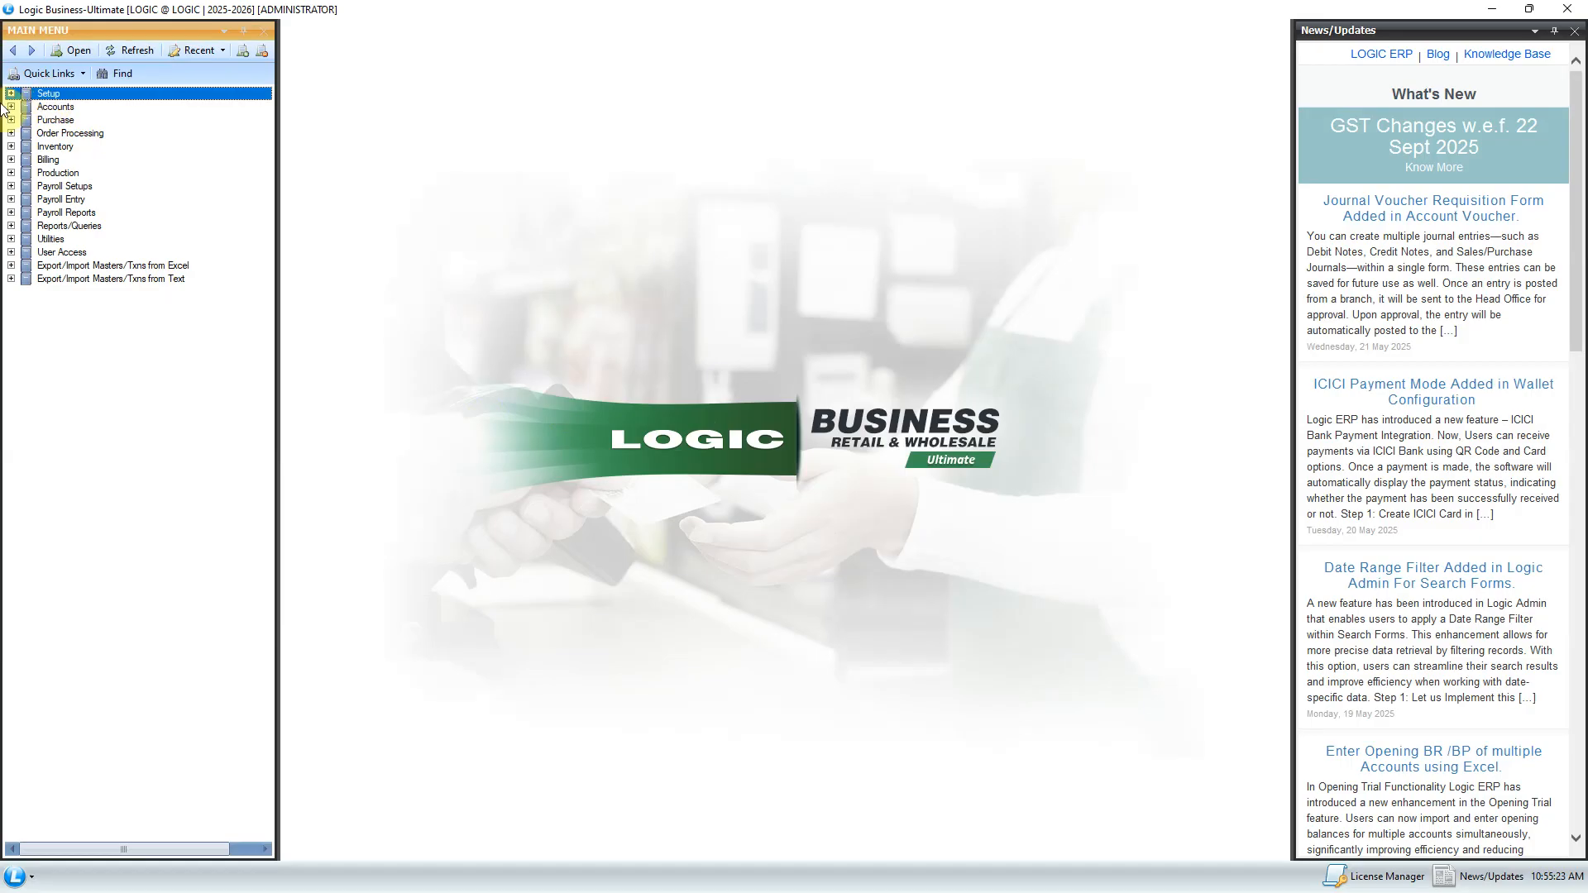
{"action": "left_click", "coordinate": [11, 94]}
{"action": "left_click", "coordinate": [39, 135]}
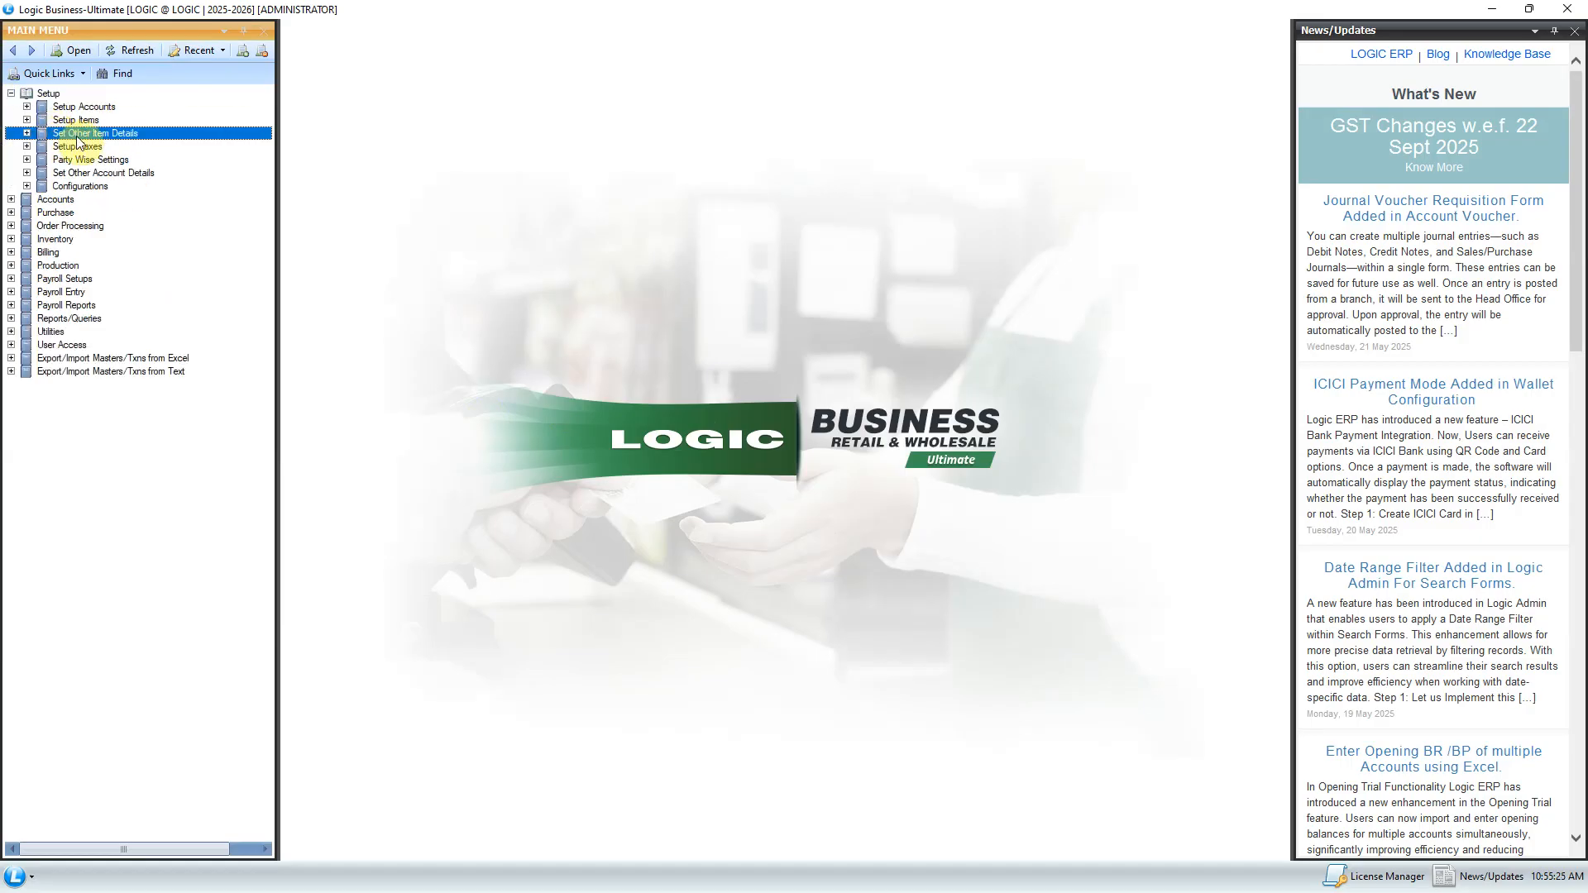
{"action": "left_click", "coordinate": [26, 133]}
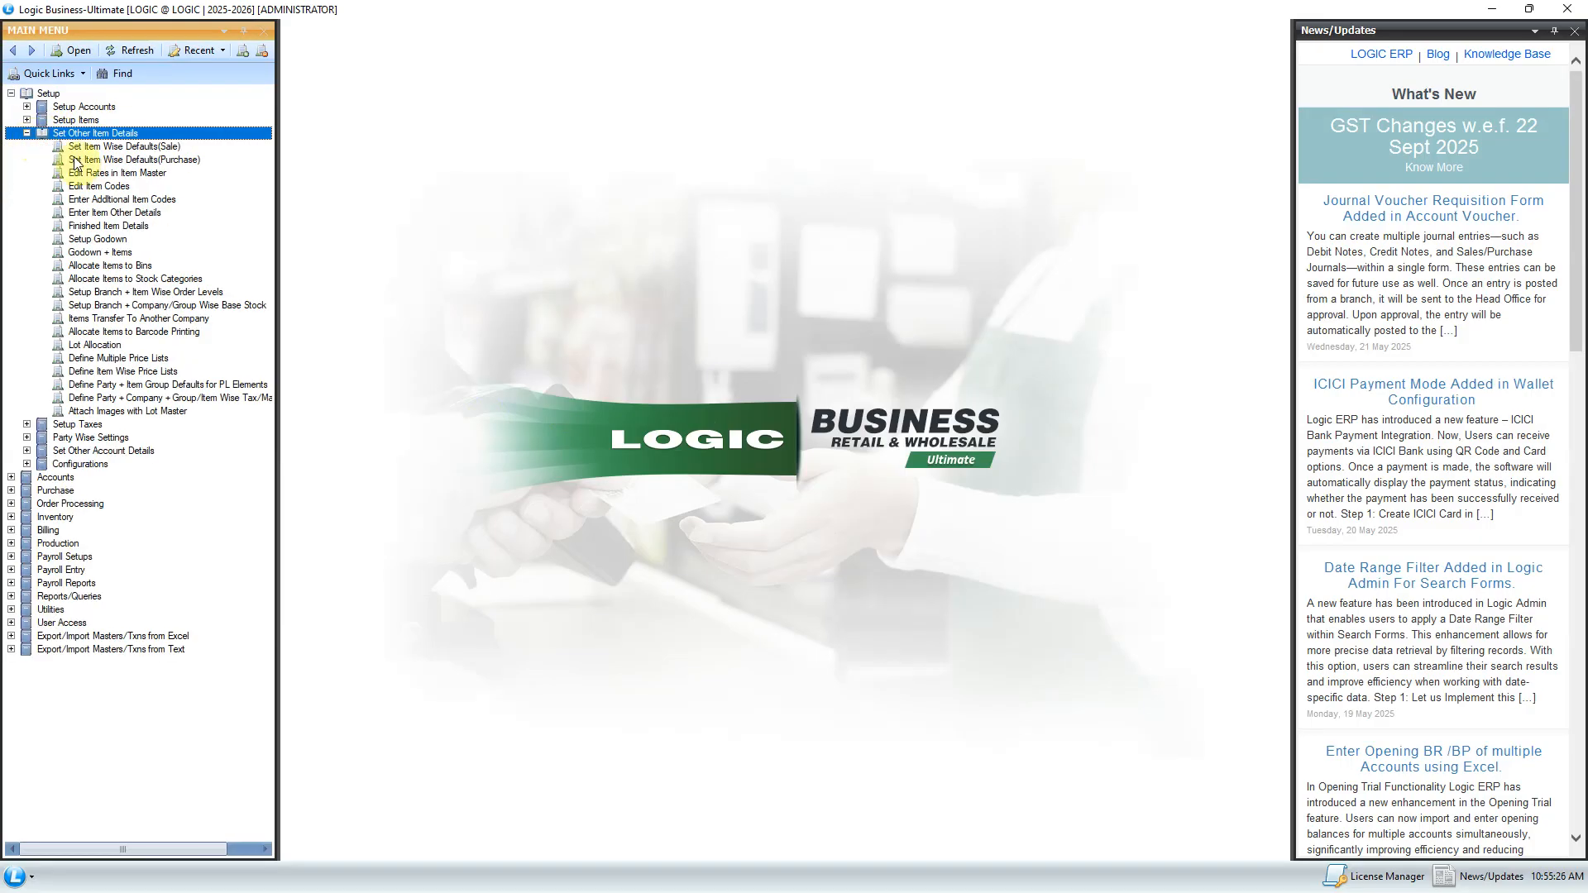
{"action": "left_click", "coordinate": [80, 147]}
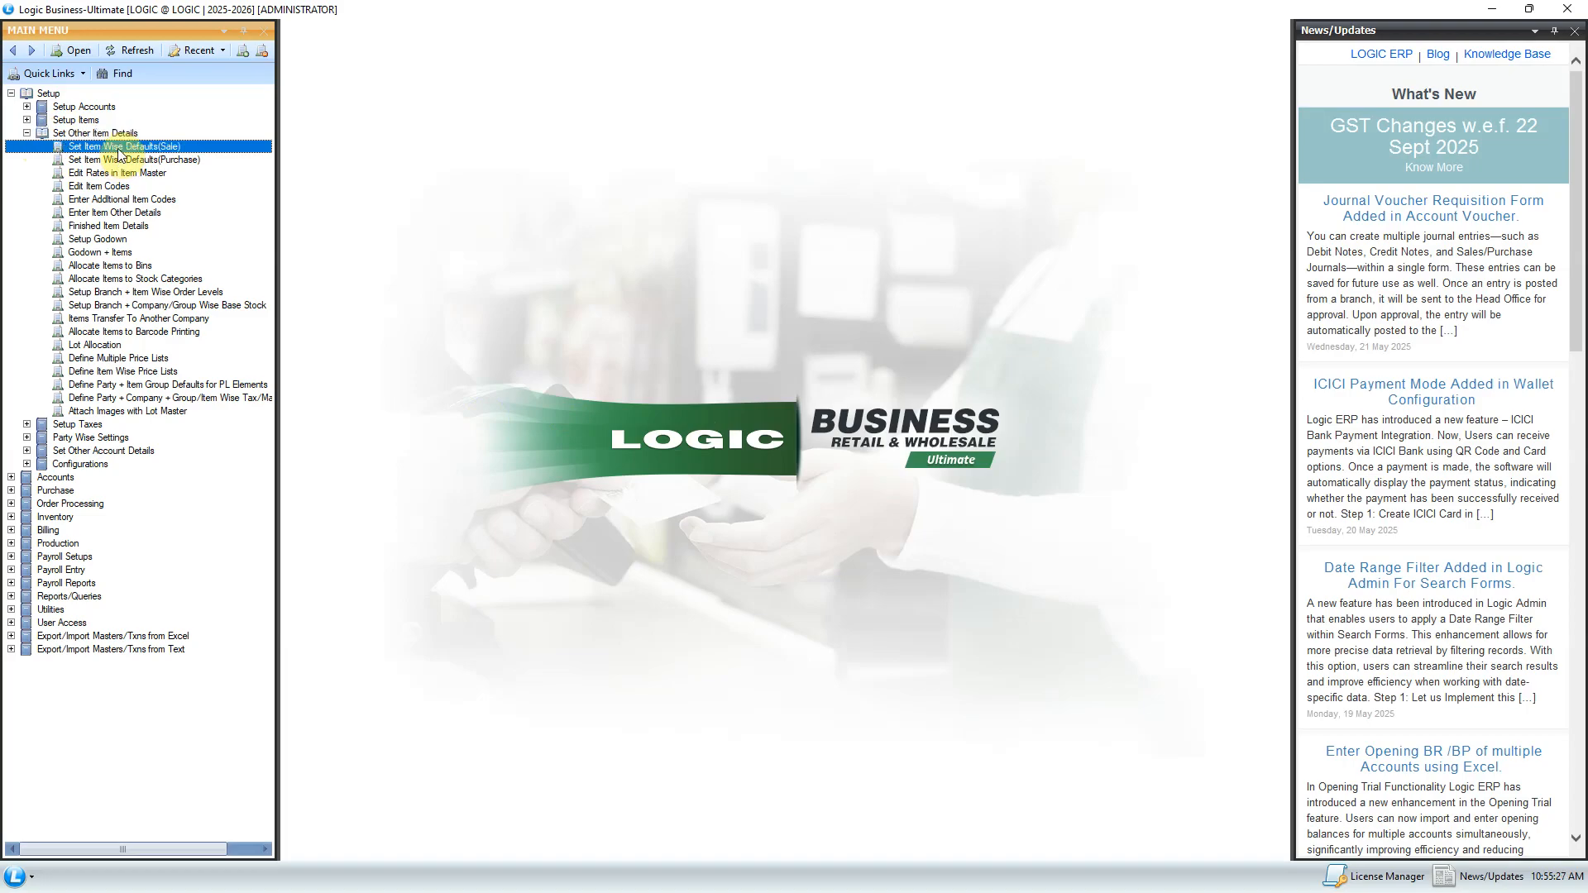
{"action": "double_click", "coordinate": [231, 145]}
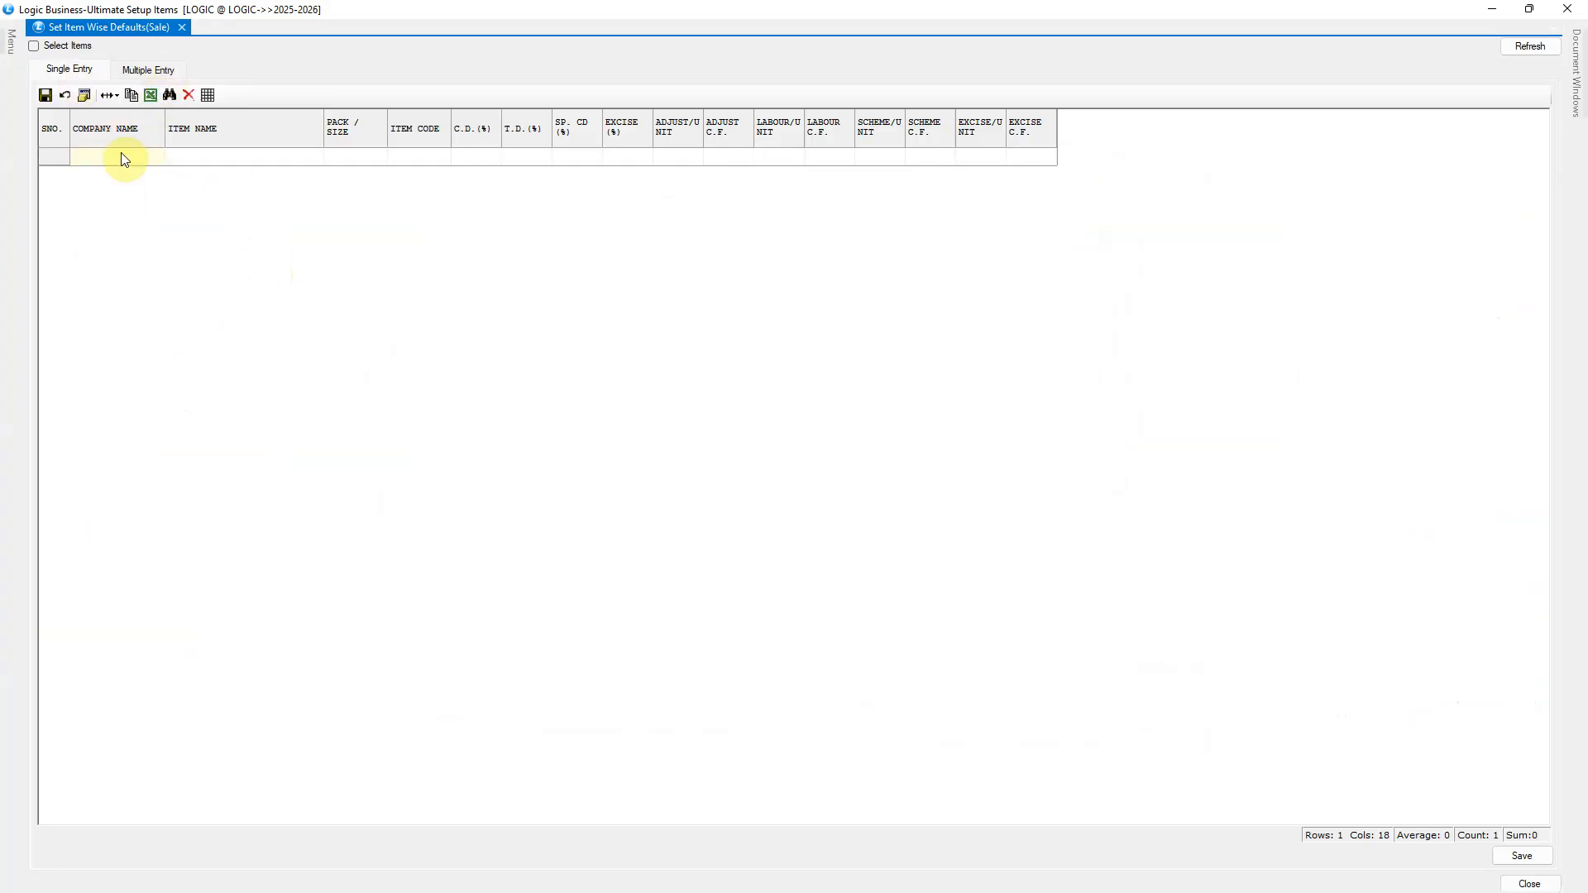
{"action": "left_click", "coordinate": [183, 160]}
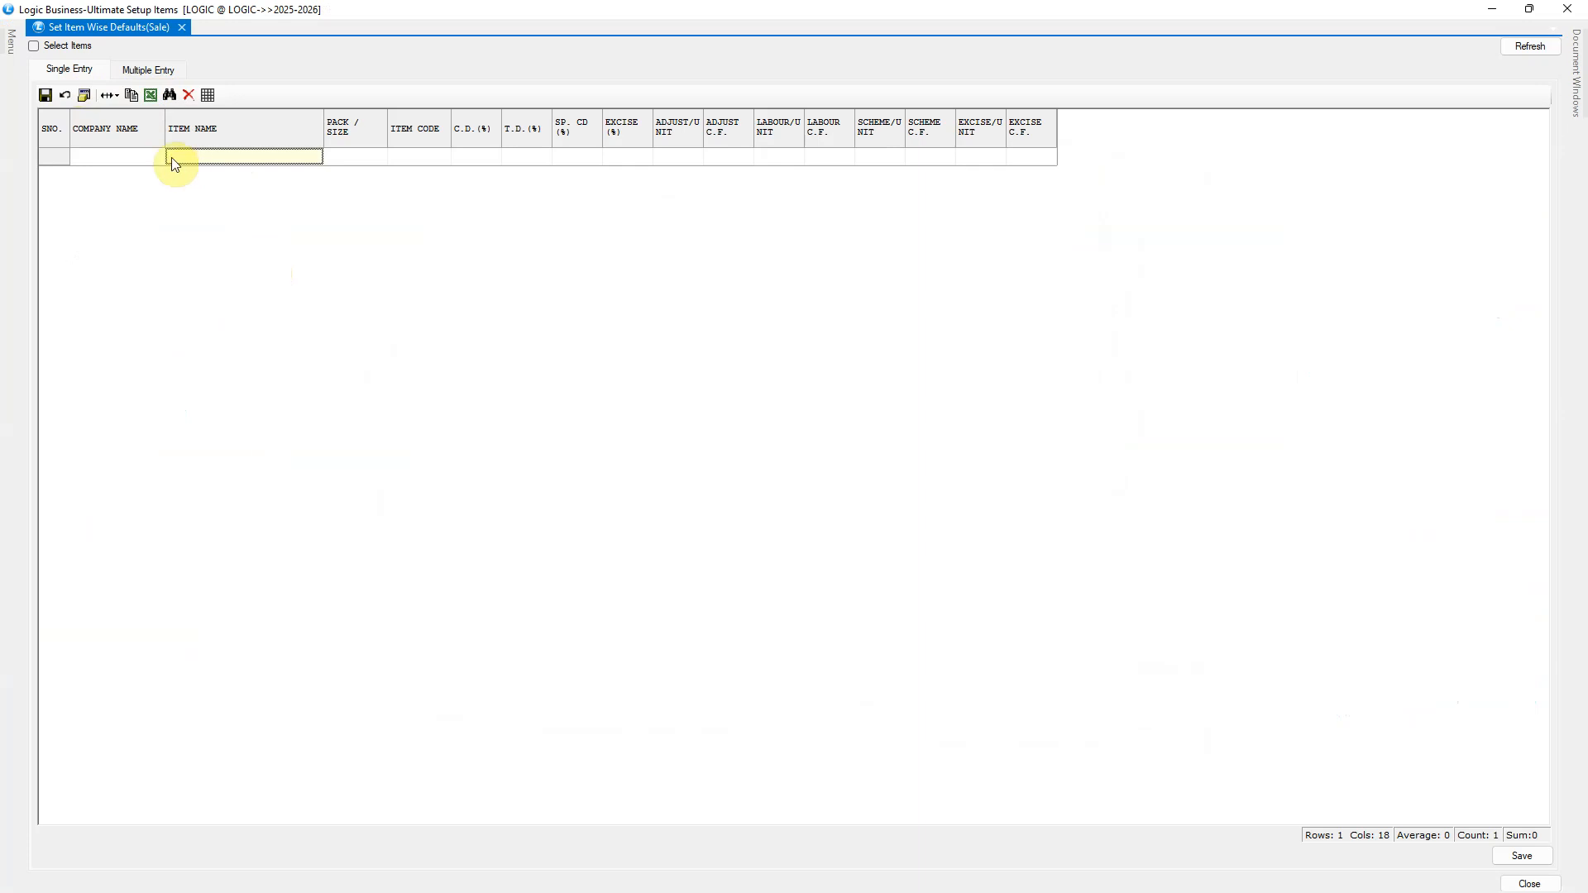
{"action": "left_click", "coordinate": [141, 79]}
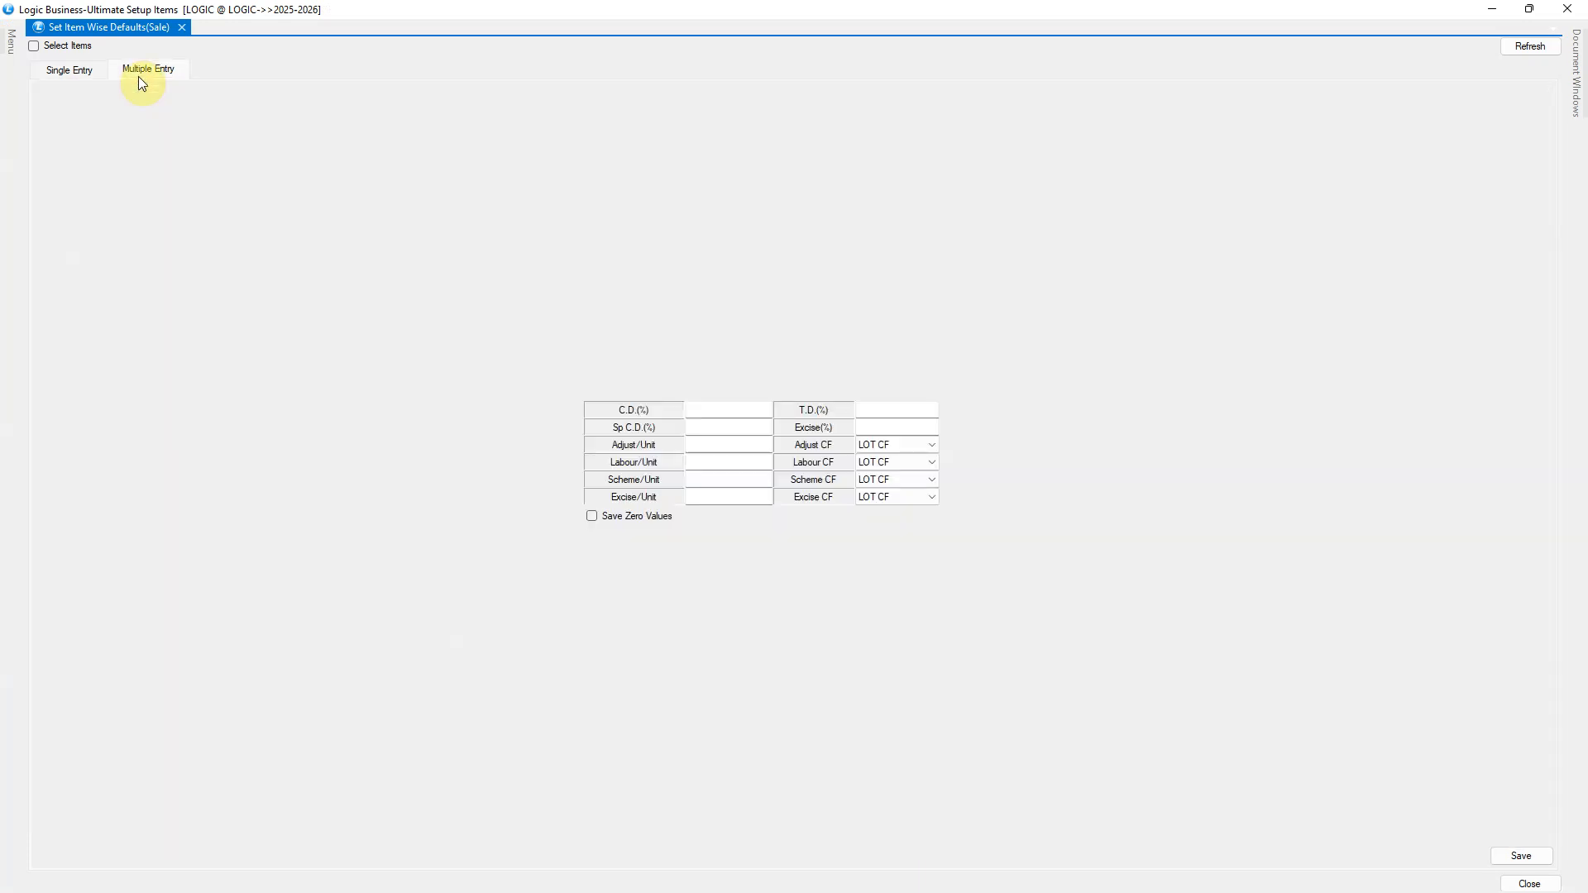
- Filter the item selection to the company LOGIC ERP and select all of its items
{"action": "left_click", "coordinate": [72, 47]}
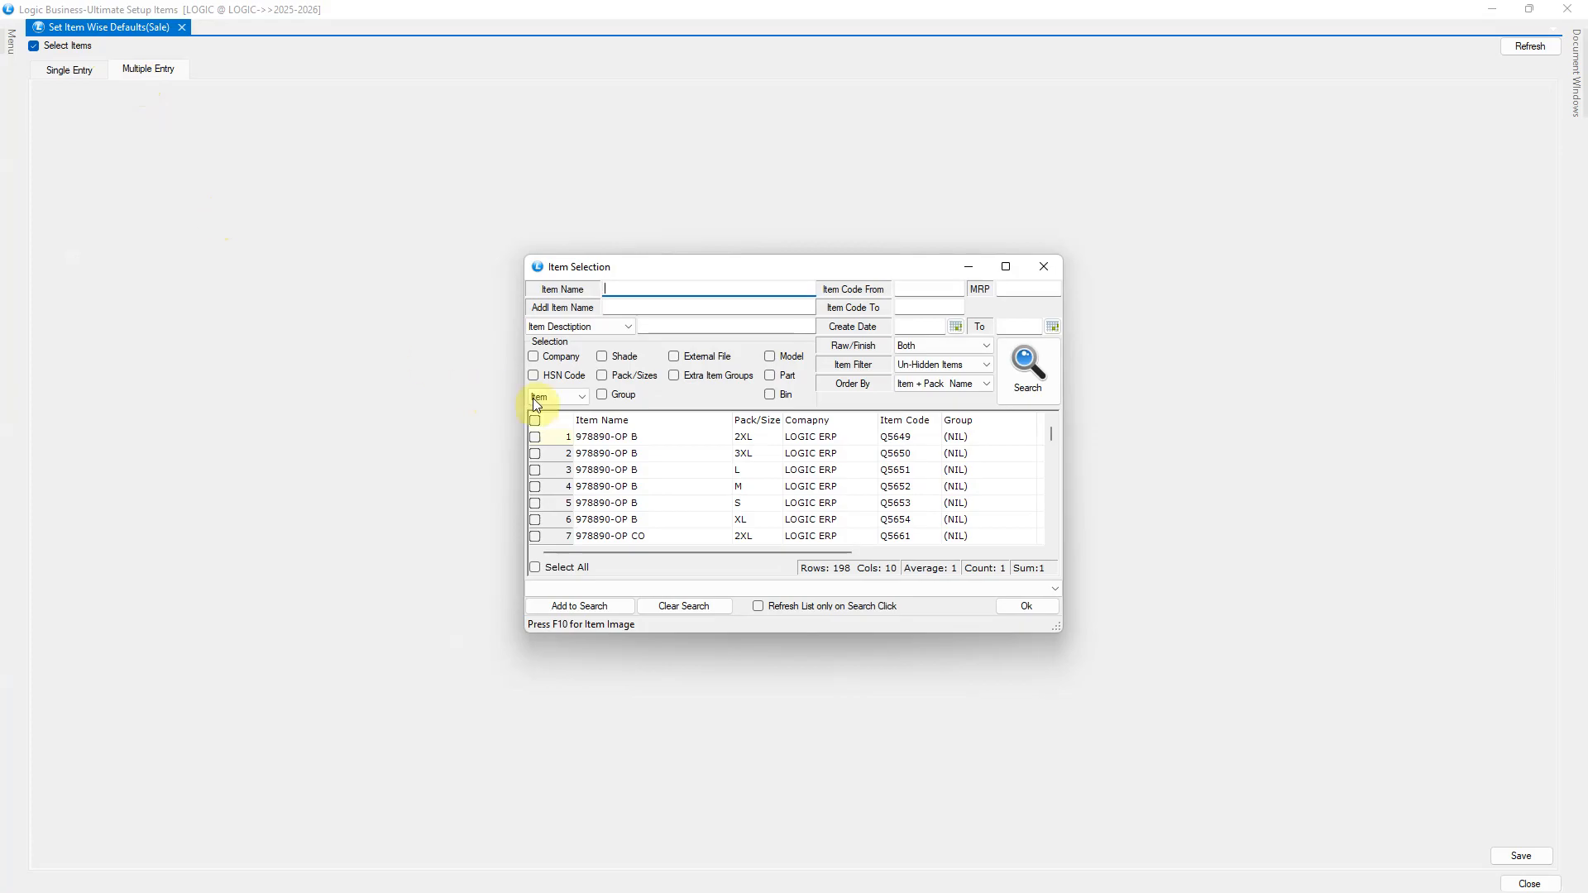
{"action": "left_click", "coordinate": [581, 365]}
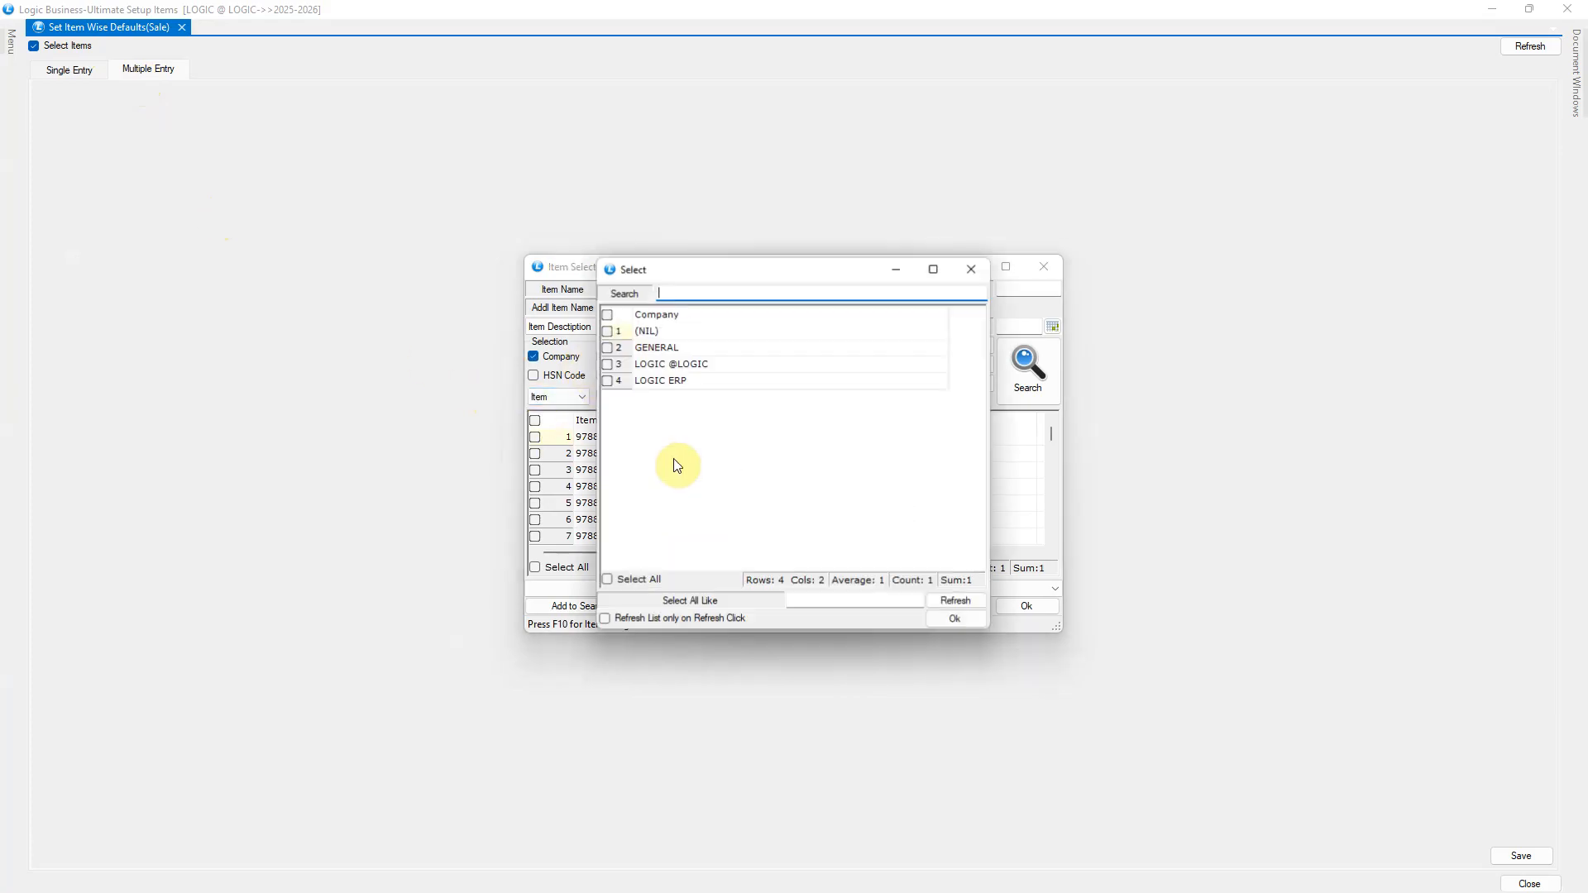
{"action": "left_click", "coordinate": [653, 382]}
{"action": "left_click", "coordinate": [607, 380]}
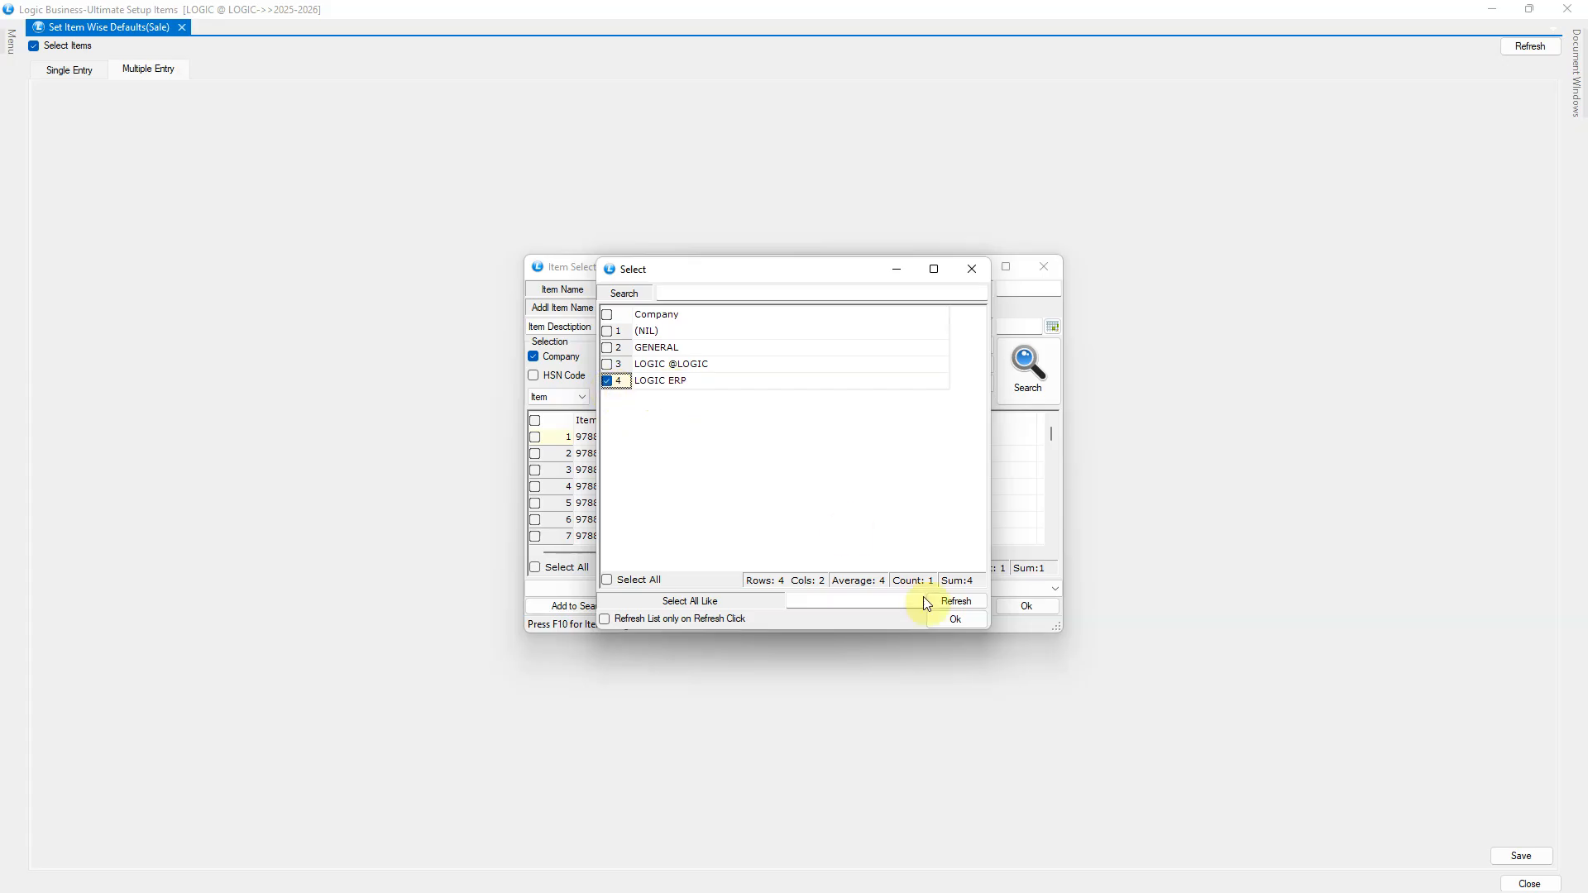
{"action": "left_click", "coordinate": [951, 620]}
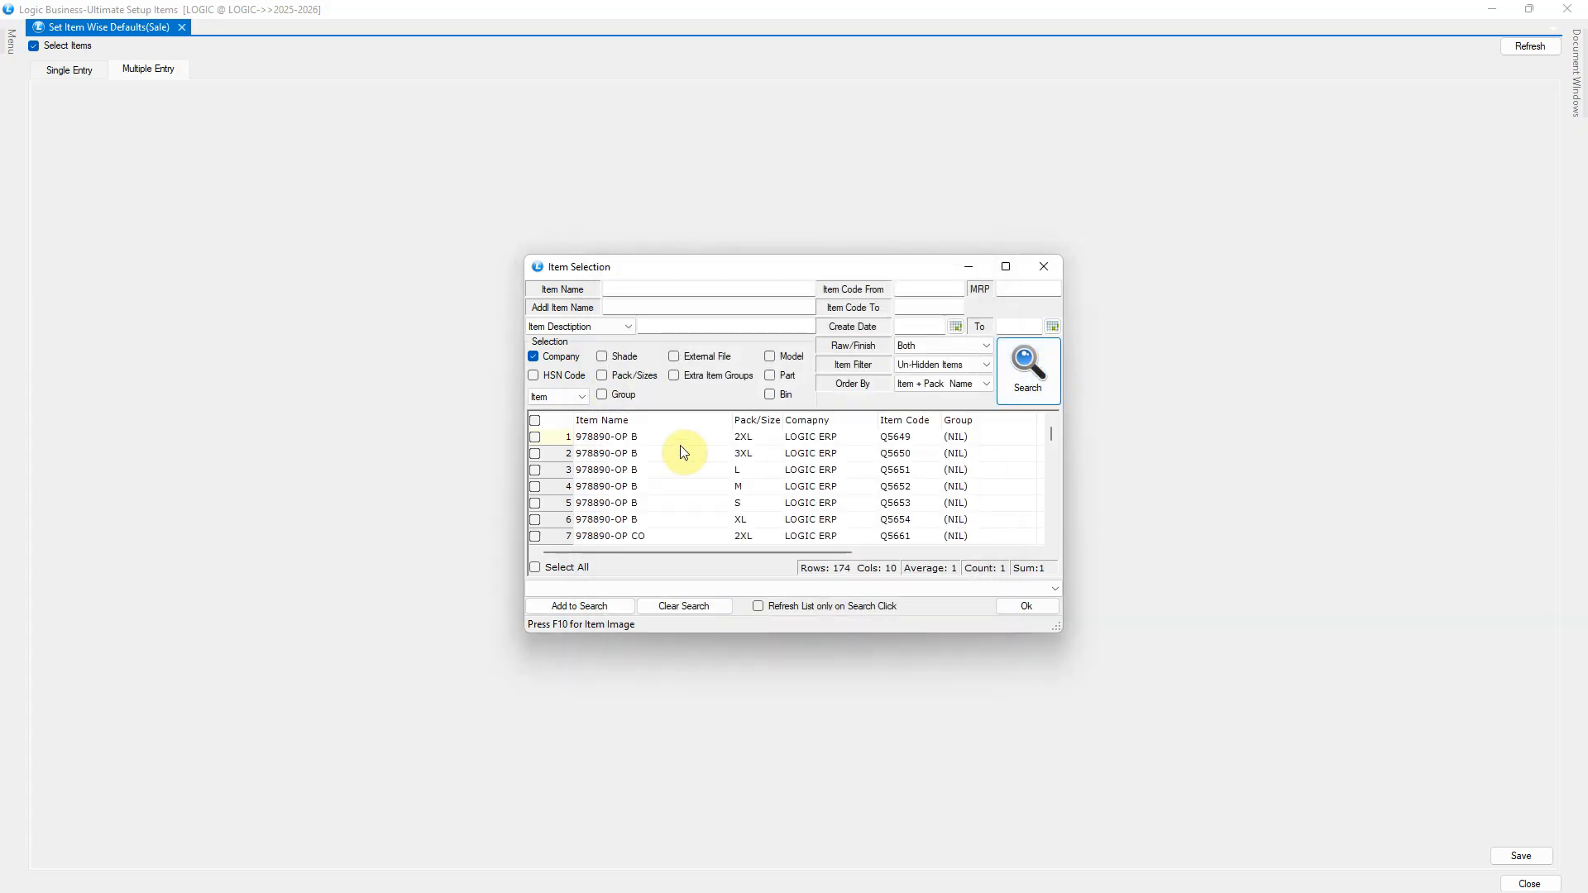
{"action": "left_click", "coordinate": [579, 574]}
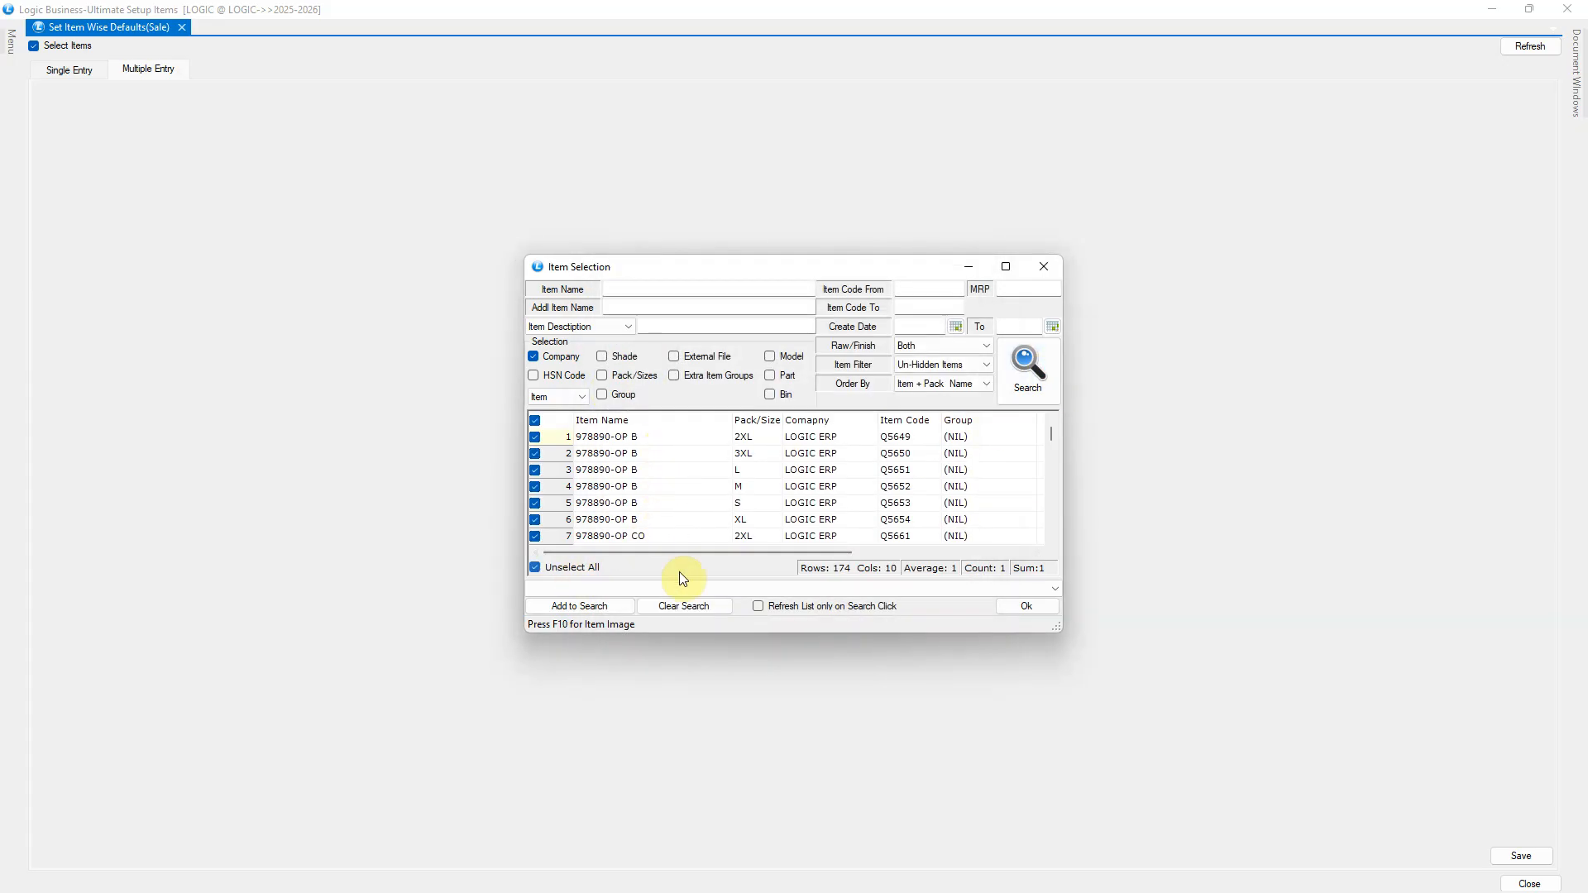
{"action": "left_click", "coordinate": [1010, 608]}
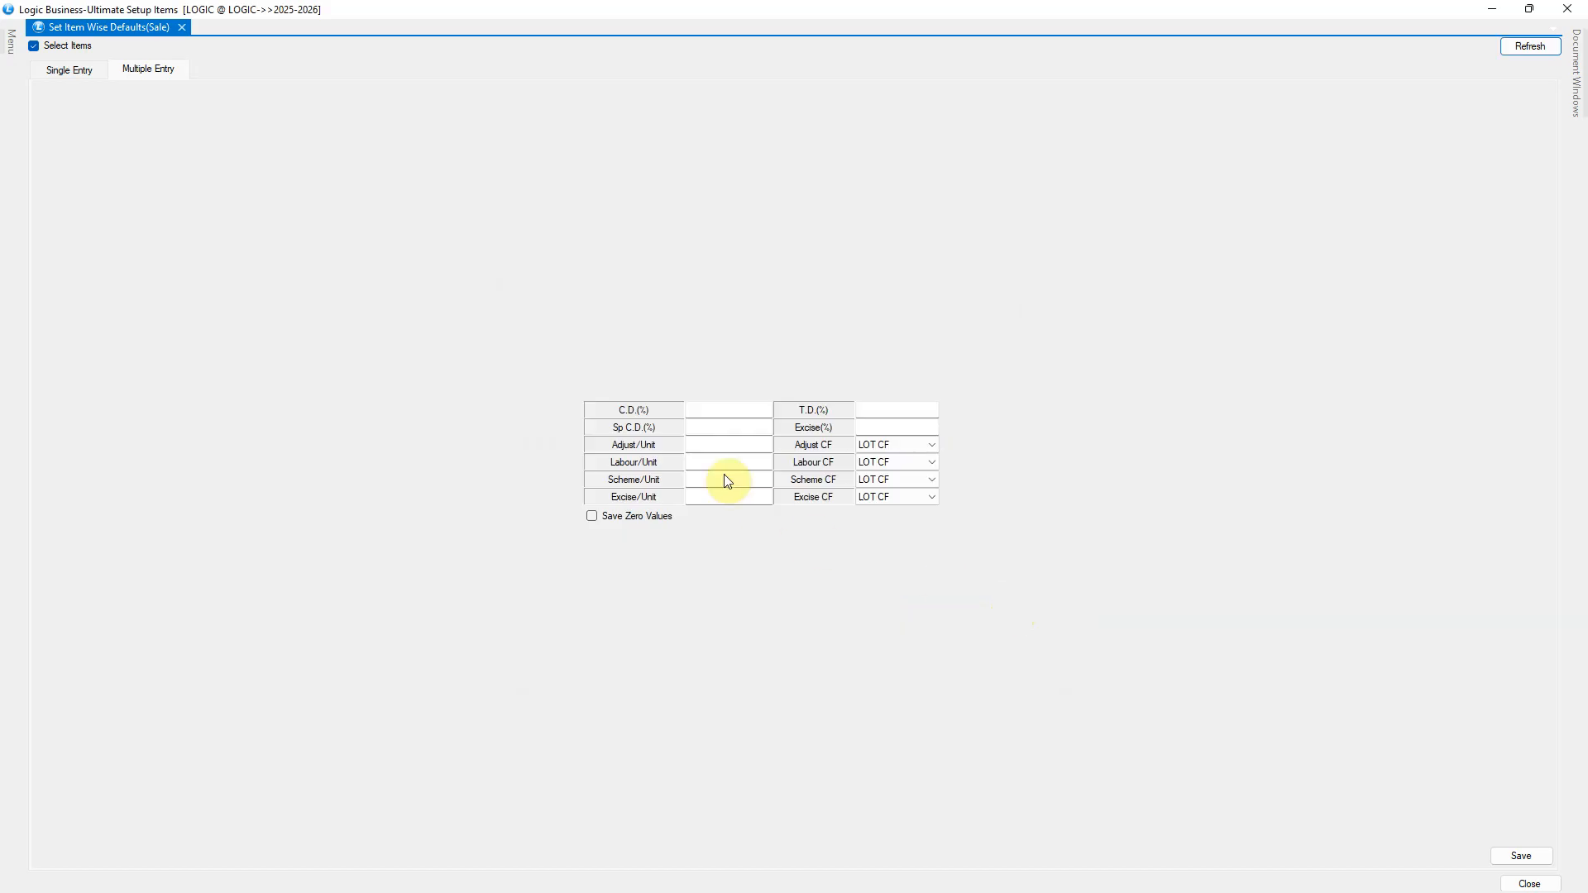
- Set C.D.(%) to 10 for the selected items and save the defaults
{"action": "left_click", "coordinate": [717, 415]}
{"action": "key", "text": "Tab"}
{"action": "key", "text": "alt+s"}
{"action": "key", "text": "Return"}
- Refresh the single-entry list and review the C.D.(%) applied to each item
{"action": "left_click", "coordinate": [71, 73]}
{"action": "left_click", "coordinate": [1513, 51]}
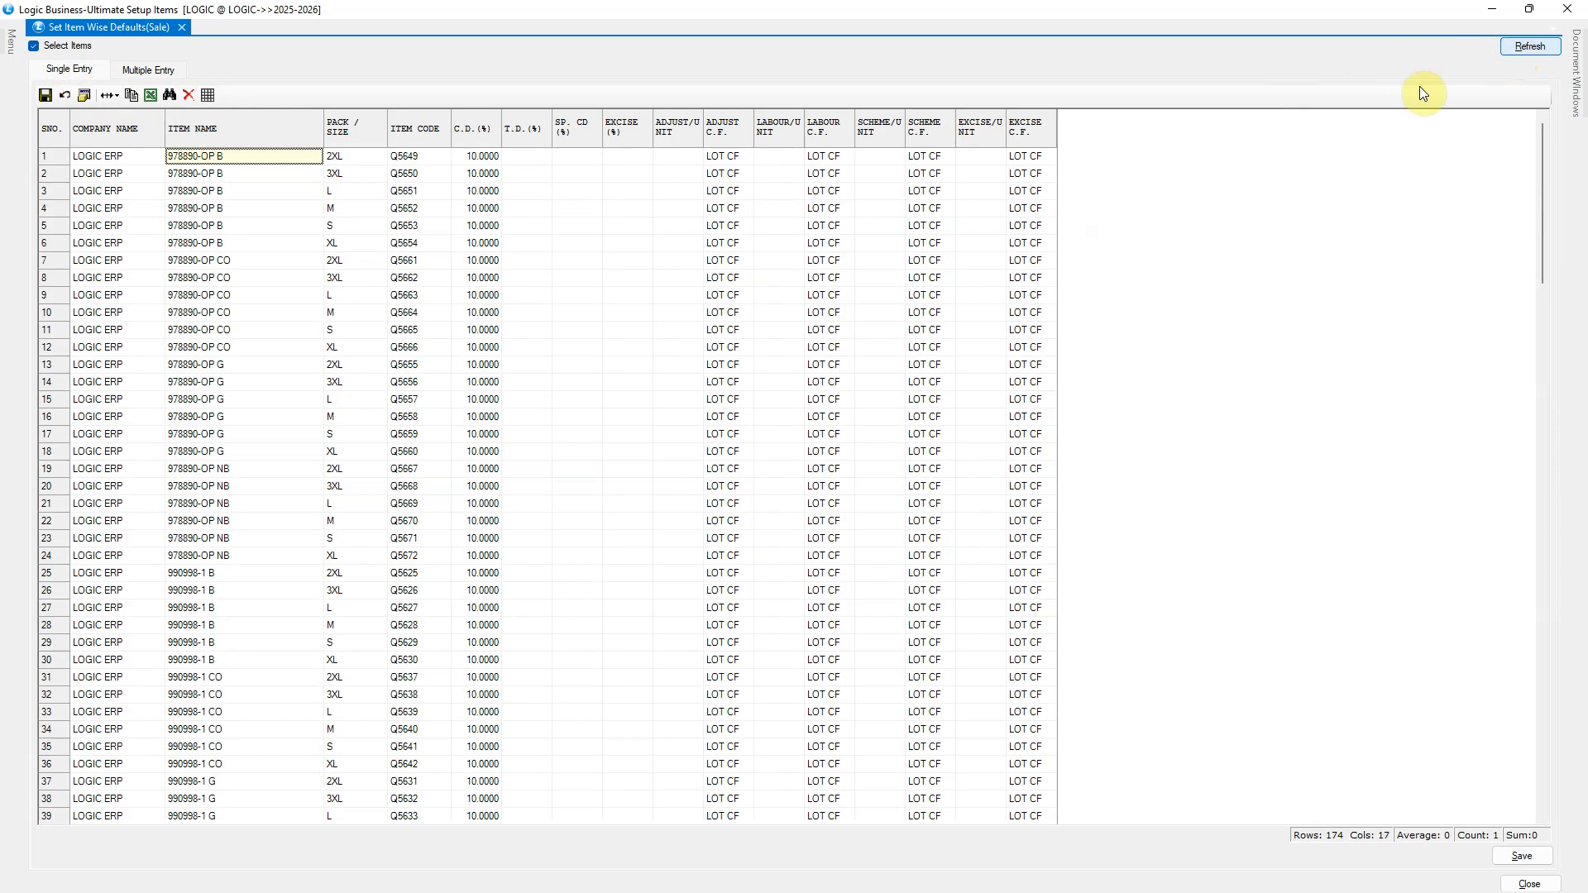
{"action": "left_click", "coordinate": [205, 161]}
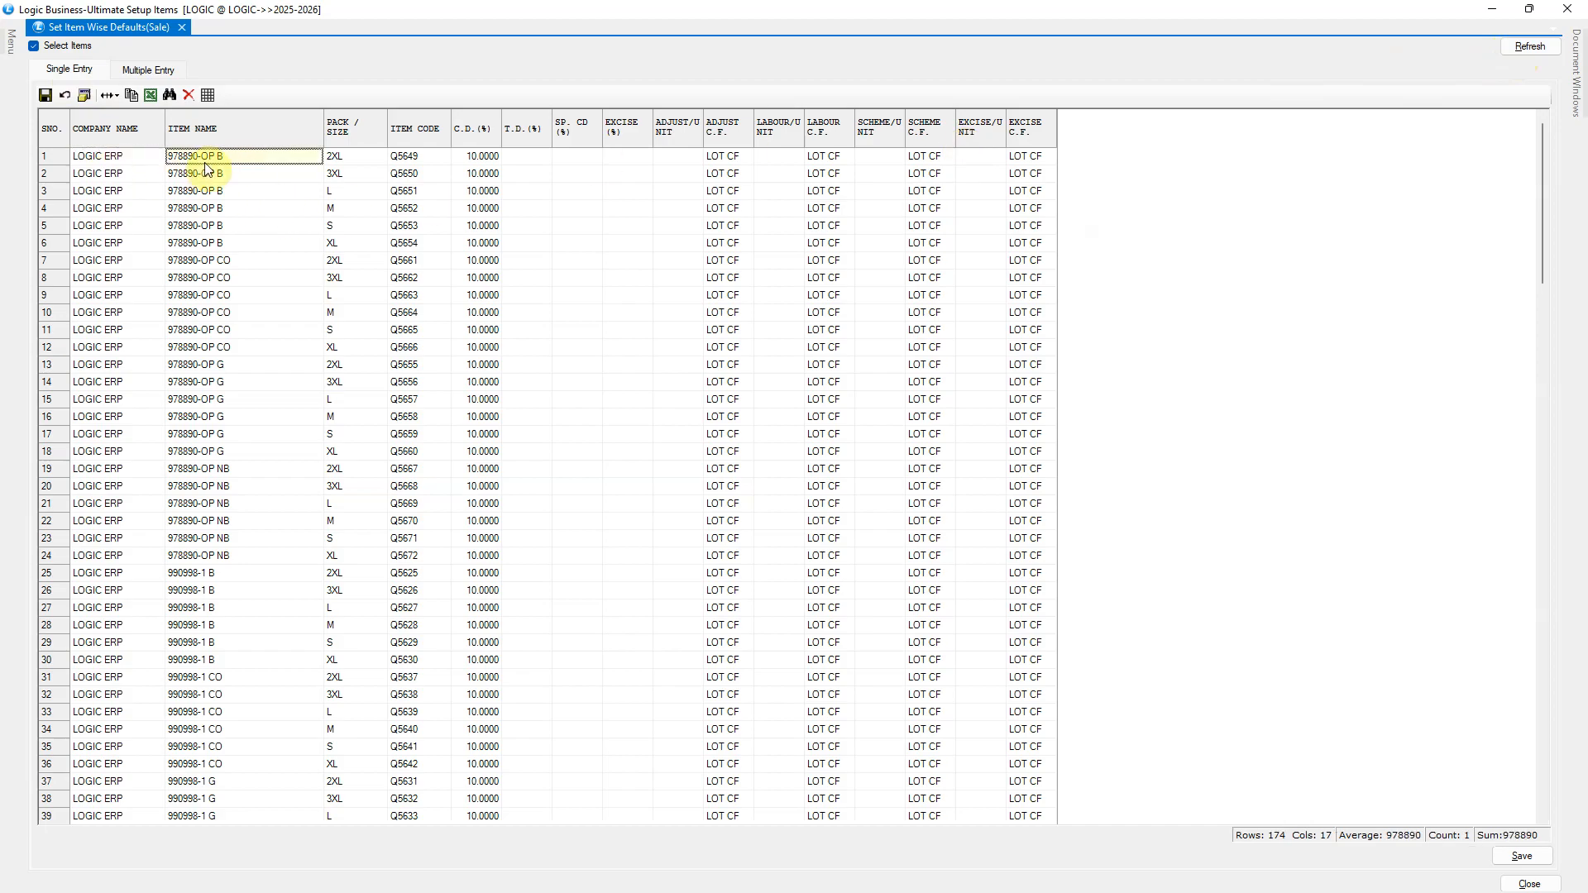
{"action": "left_click", "coordinate": [486, 157]}
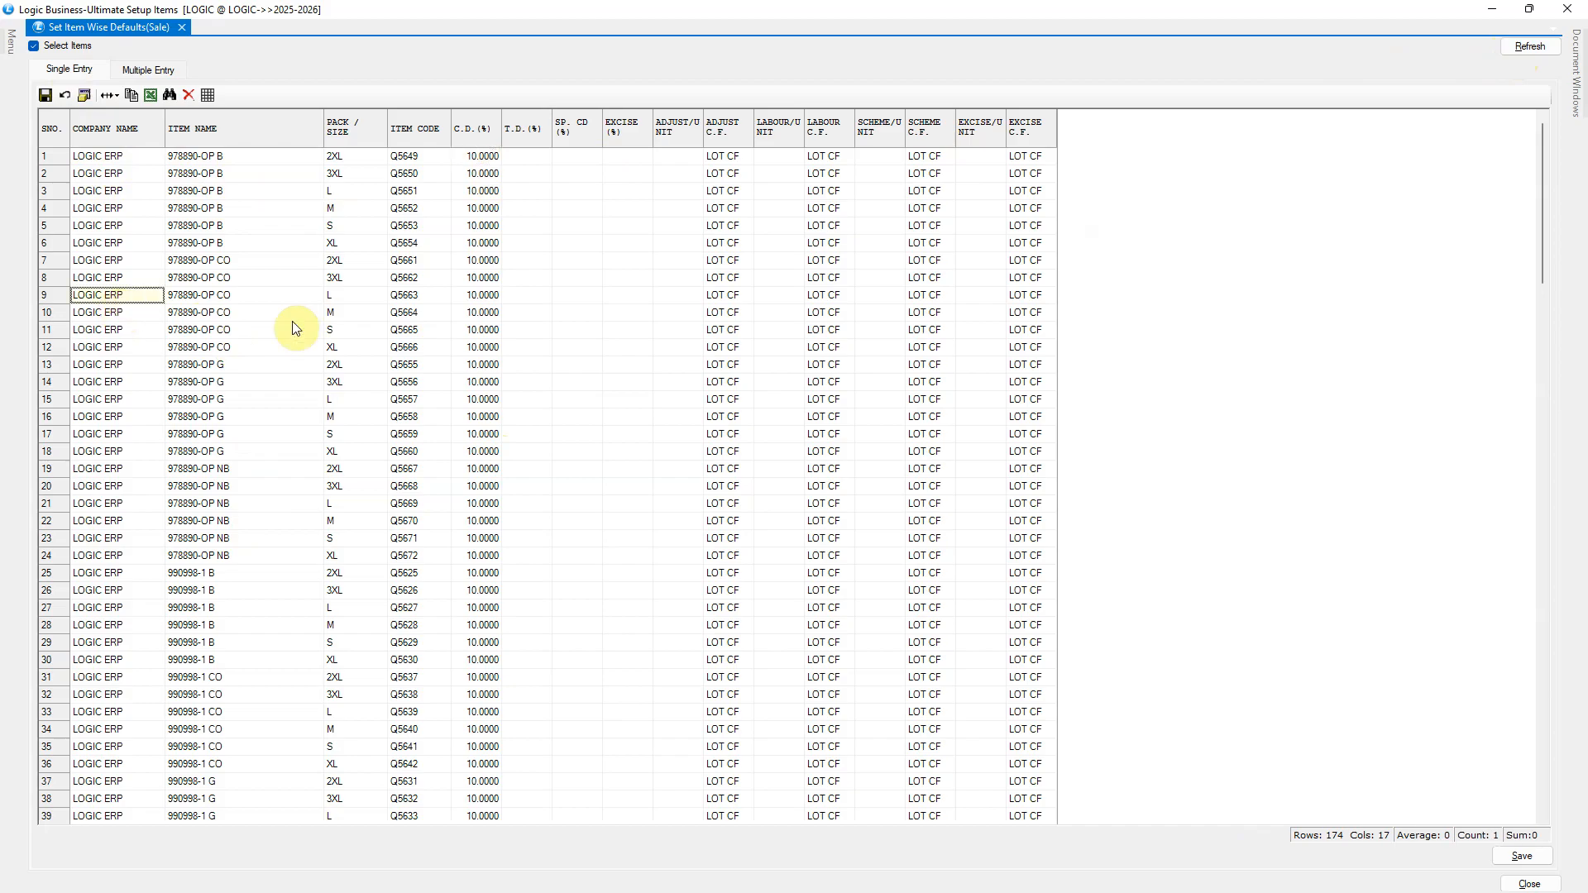
{"action": "left_click", "coordinate": [246, 242]}
{"action": "scroll", "coordinate": [727, 653], "scroll_direction": "down", "scroll_amount": 15}
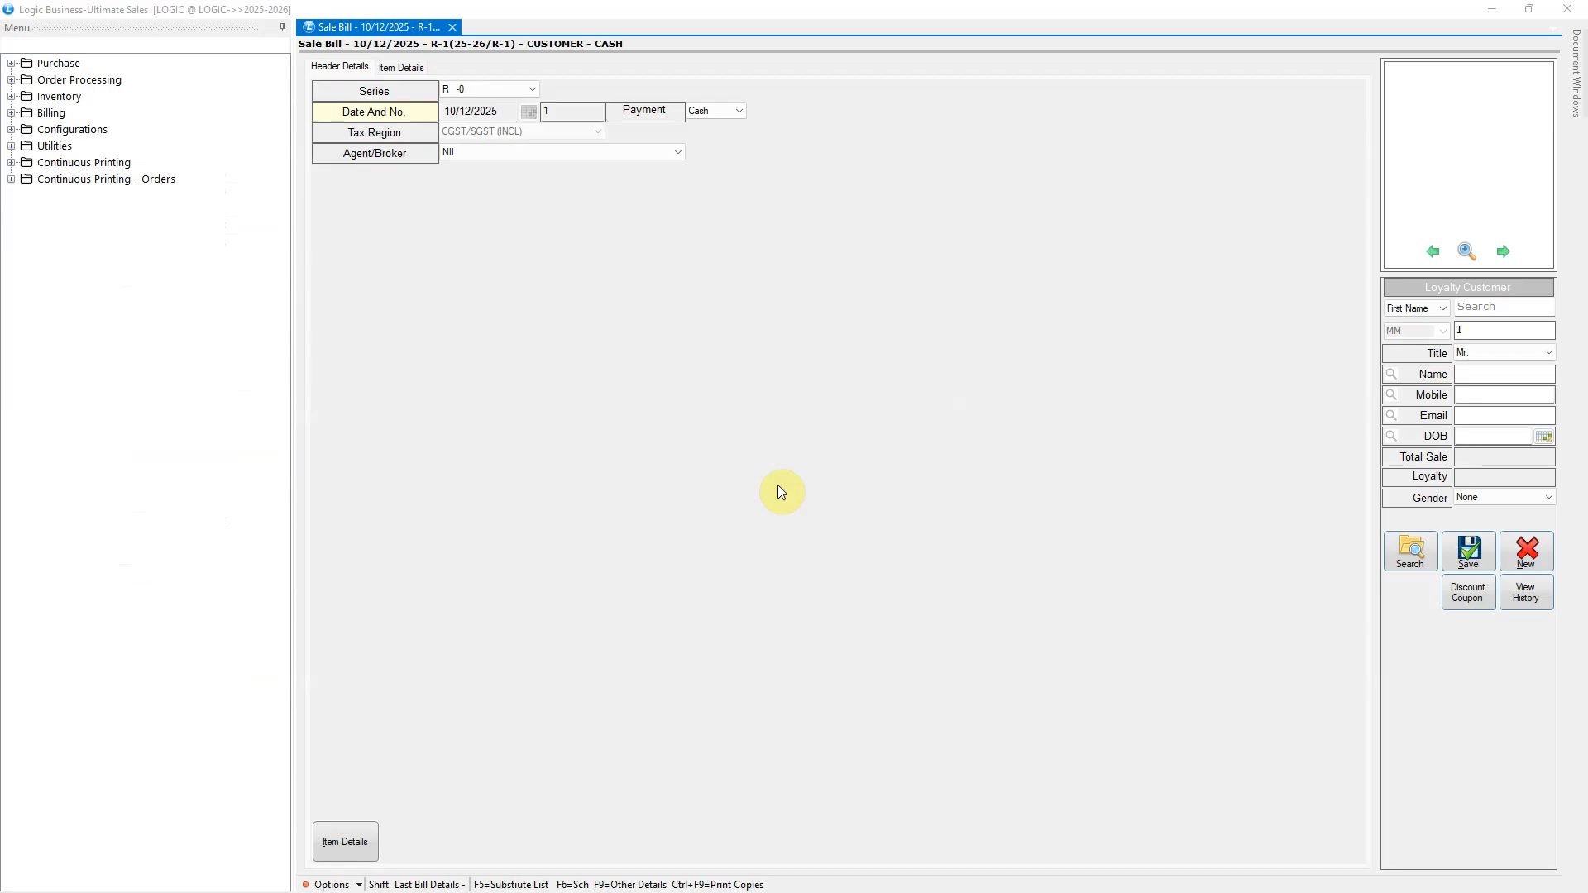
- Accept the default header of the cash sale bill in series R and proceed to its item details
{"action": "key", "text": "Return"}
{"action": "key", "text": "Return"}
{"action": "key", "text": "Return"}
{"action": "key", "text": "Return"}
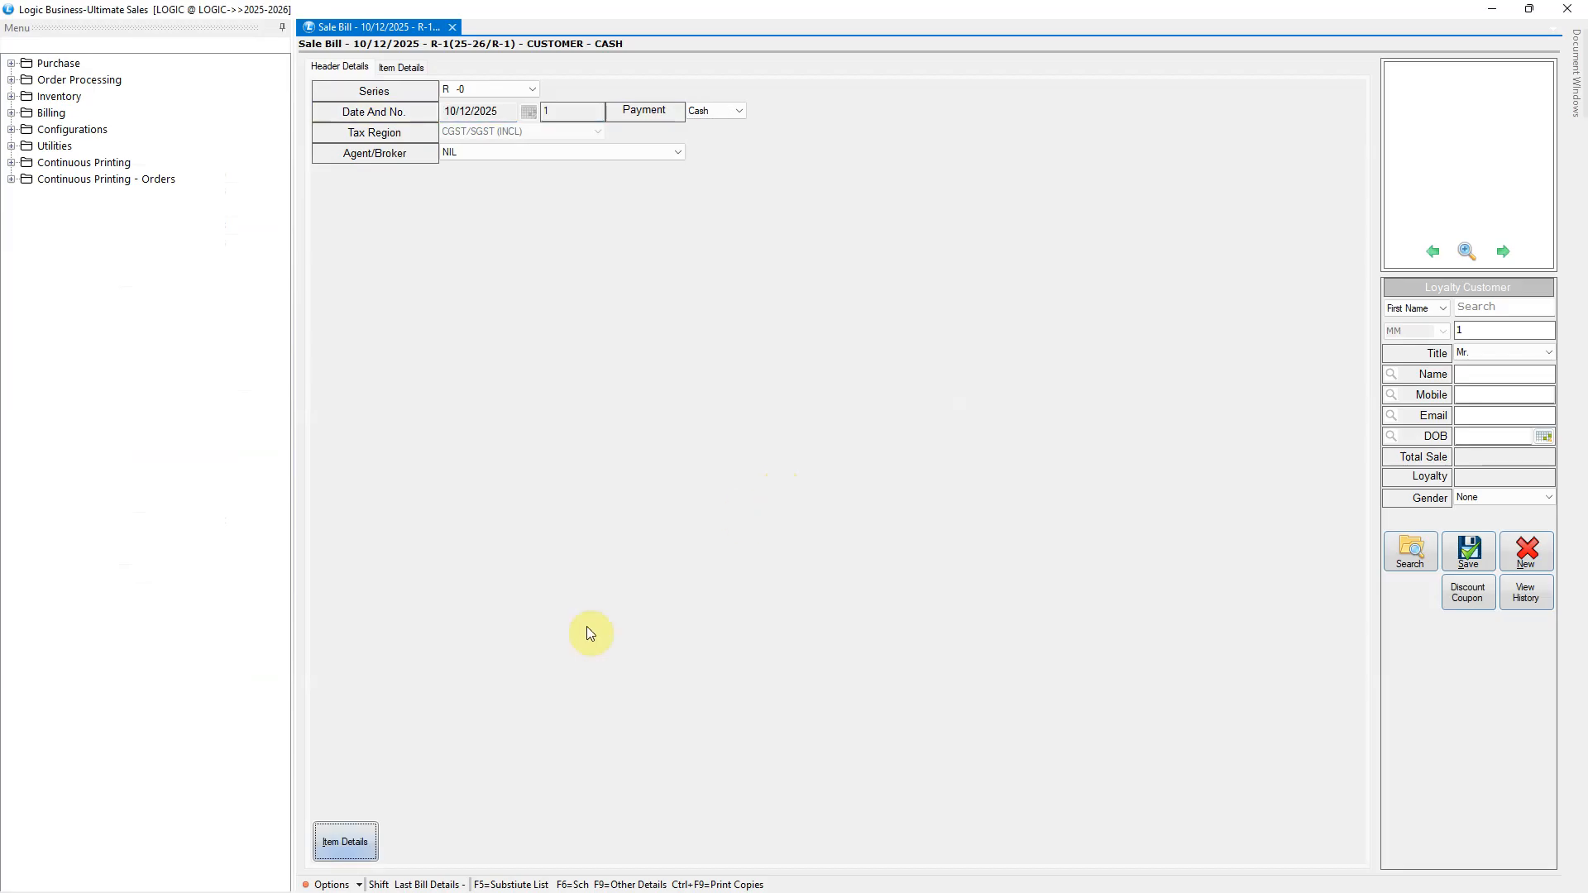
{"action": "left_click", "coordinate": [350, 840]}
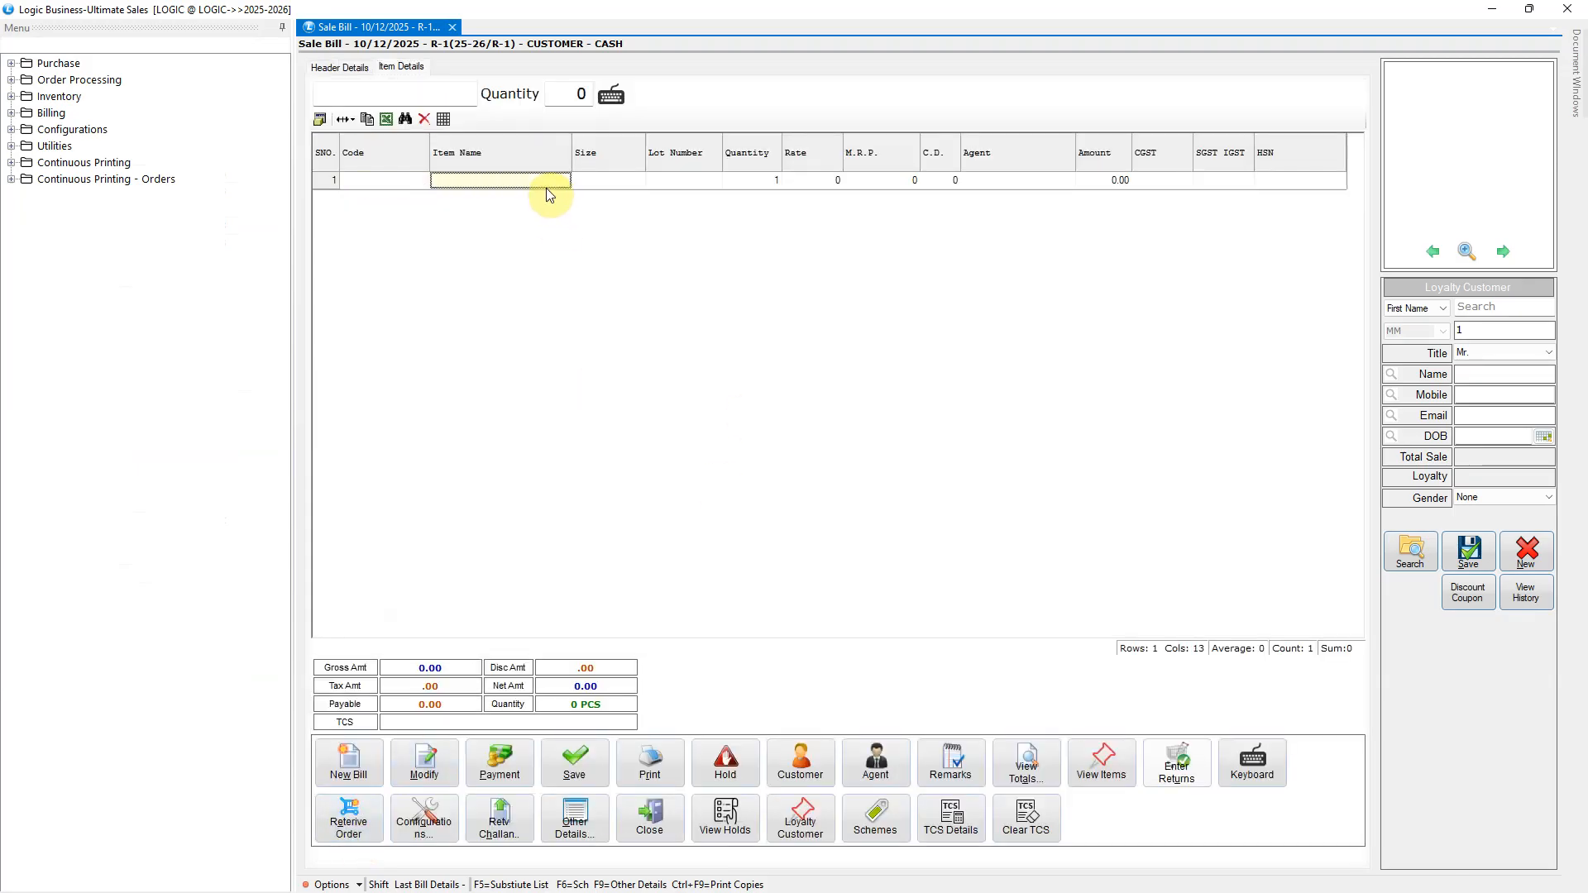
- Add item 978890-OP B, size 2XL, lot LT-1 to the sale bill and check its C.D. value
{"action": "left_click", "coordinate": [546, 187]}
{"action": "type", "text": "9"}
{"action": "left_click", "coordinate": [620, 387]}
{"action": "key", "text": "Return"}
{"action": "key", "text": "Return"}
{"action": "key", "text": "Return"}
{"action": "key", "text": "Return"}
{"action": "key", "text": "Return"}
{"action": "key", "text": "Return"}
{"action": "key", "text": "Return"}
{"action": "key", "text": "Return"}
{"action": "left_click", "coordinate": [941, 180]}
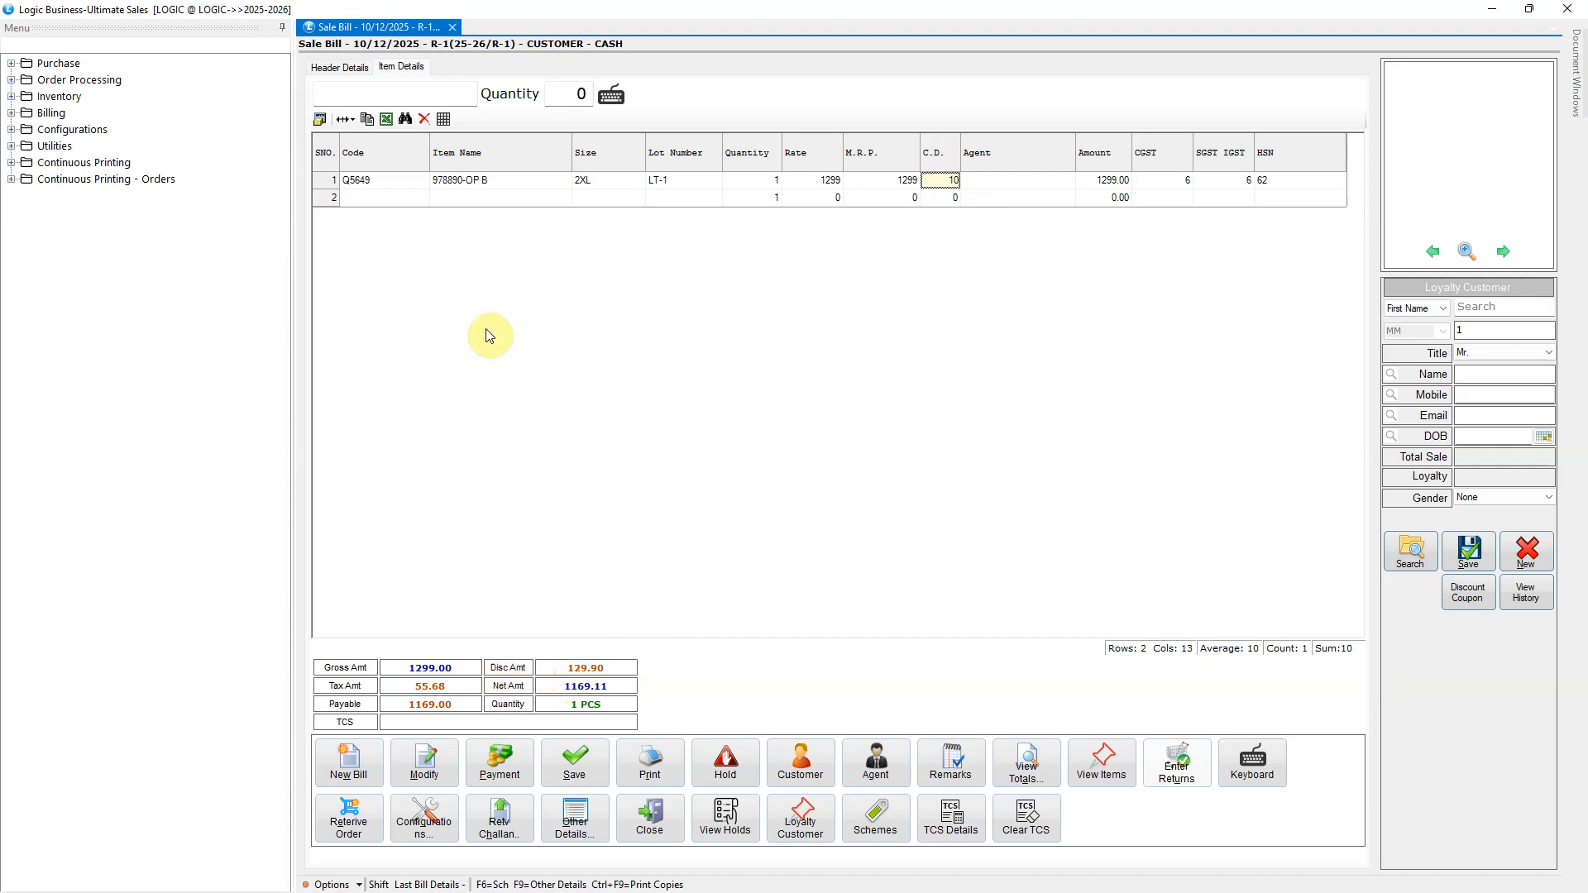
- Search for CODE, add item CODE 0001 B as the second bill line and check its C.D. value
{"action": "left_click", "coordinate": [466, 199]}
{"action": "type", "text": "CODE"}
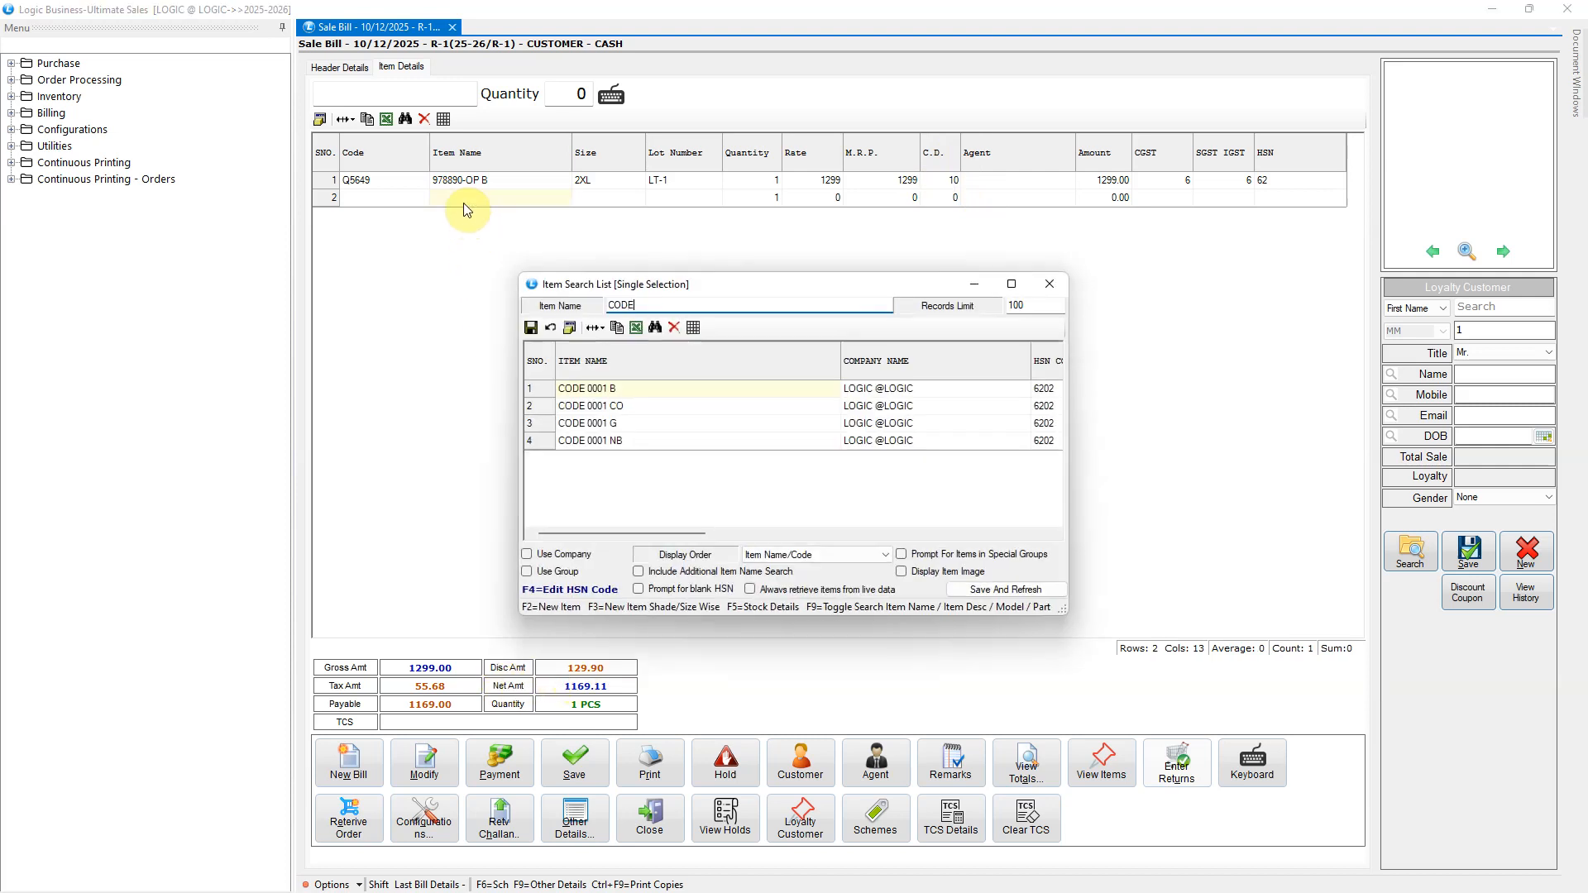
{"action": "key", "text": "Return"}
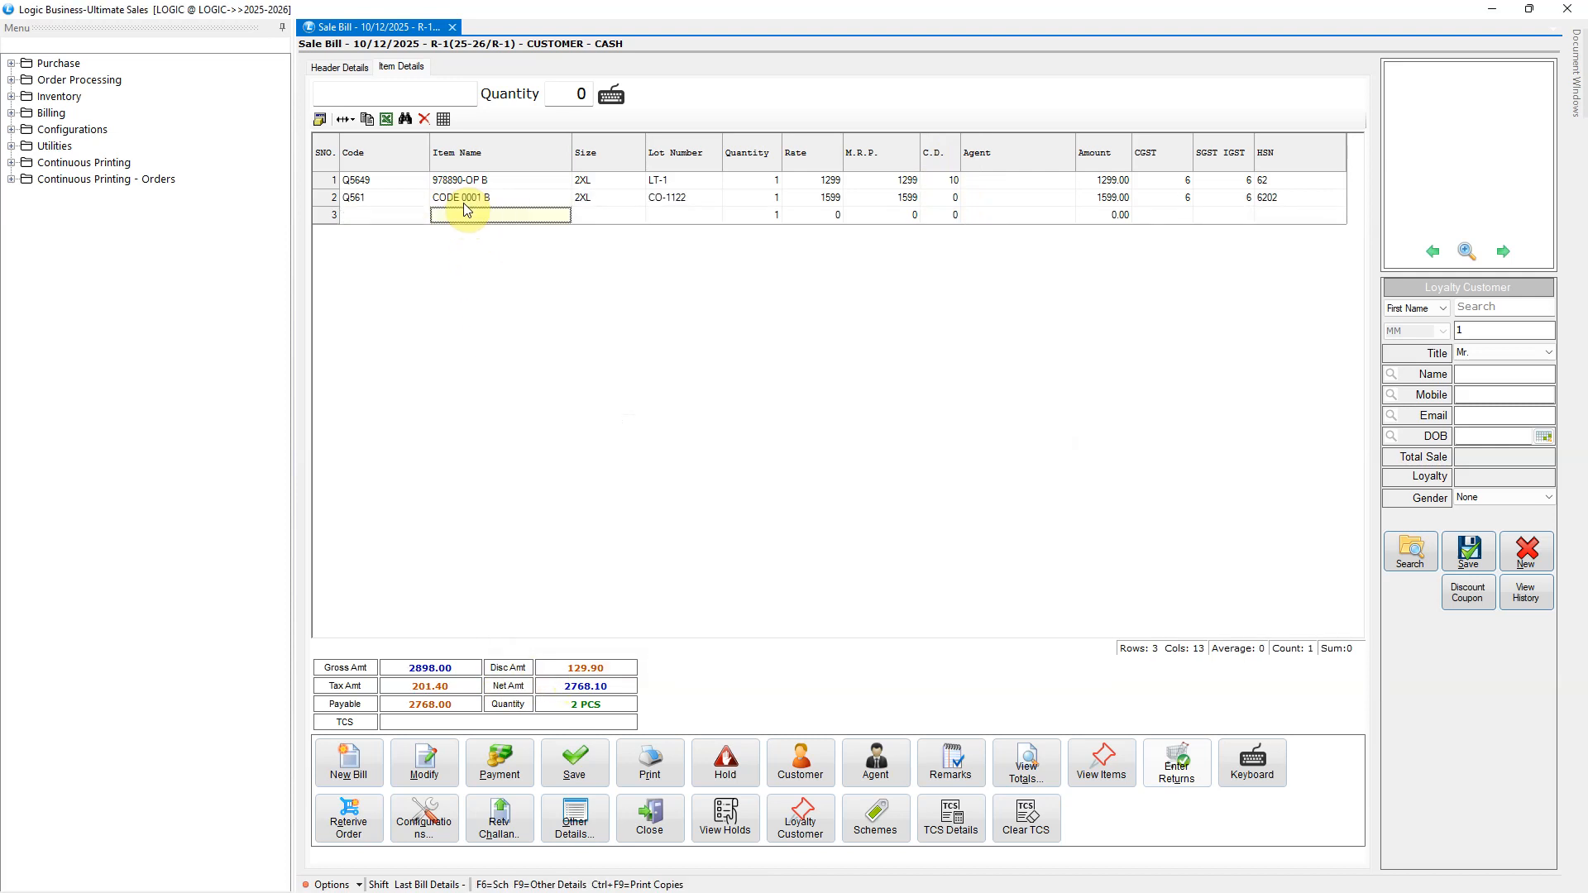
{"action": "left_click", "coordinate": [943, 198]}
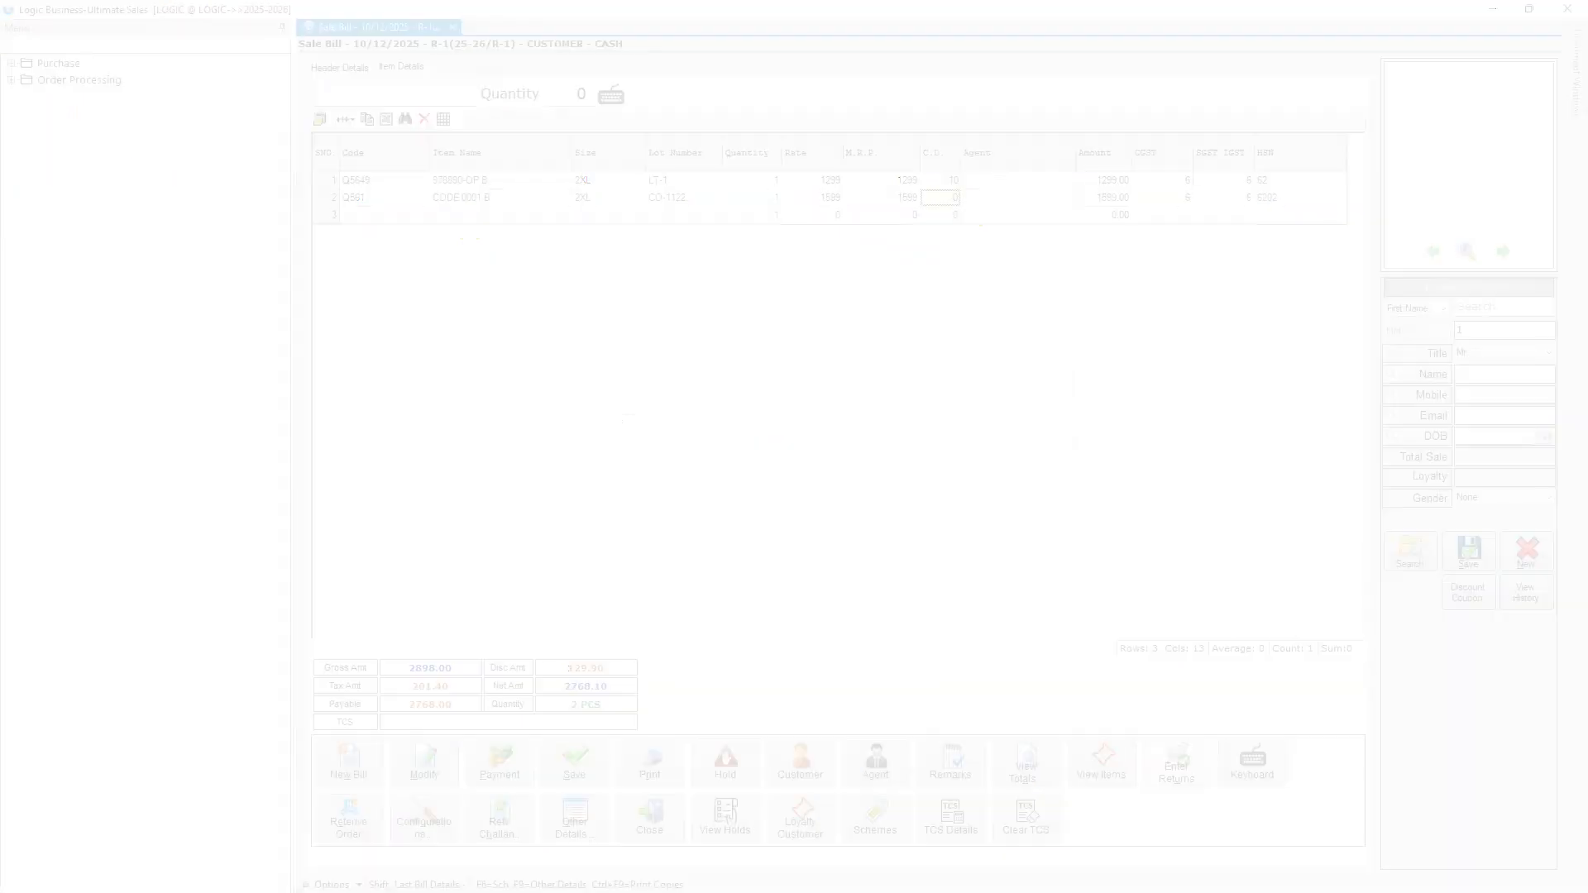
- Try to save a C.D.(%) of 0 for the selected items without Save Zero Values and check the single-entry list
{"action": "left_click", "coordinate": [731, 410]}
{"action": "type", "text": "0"}
{"action": "key", "text": "Tab"}
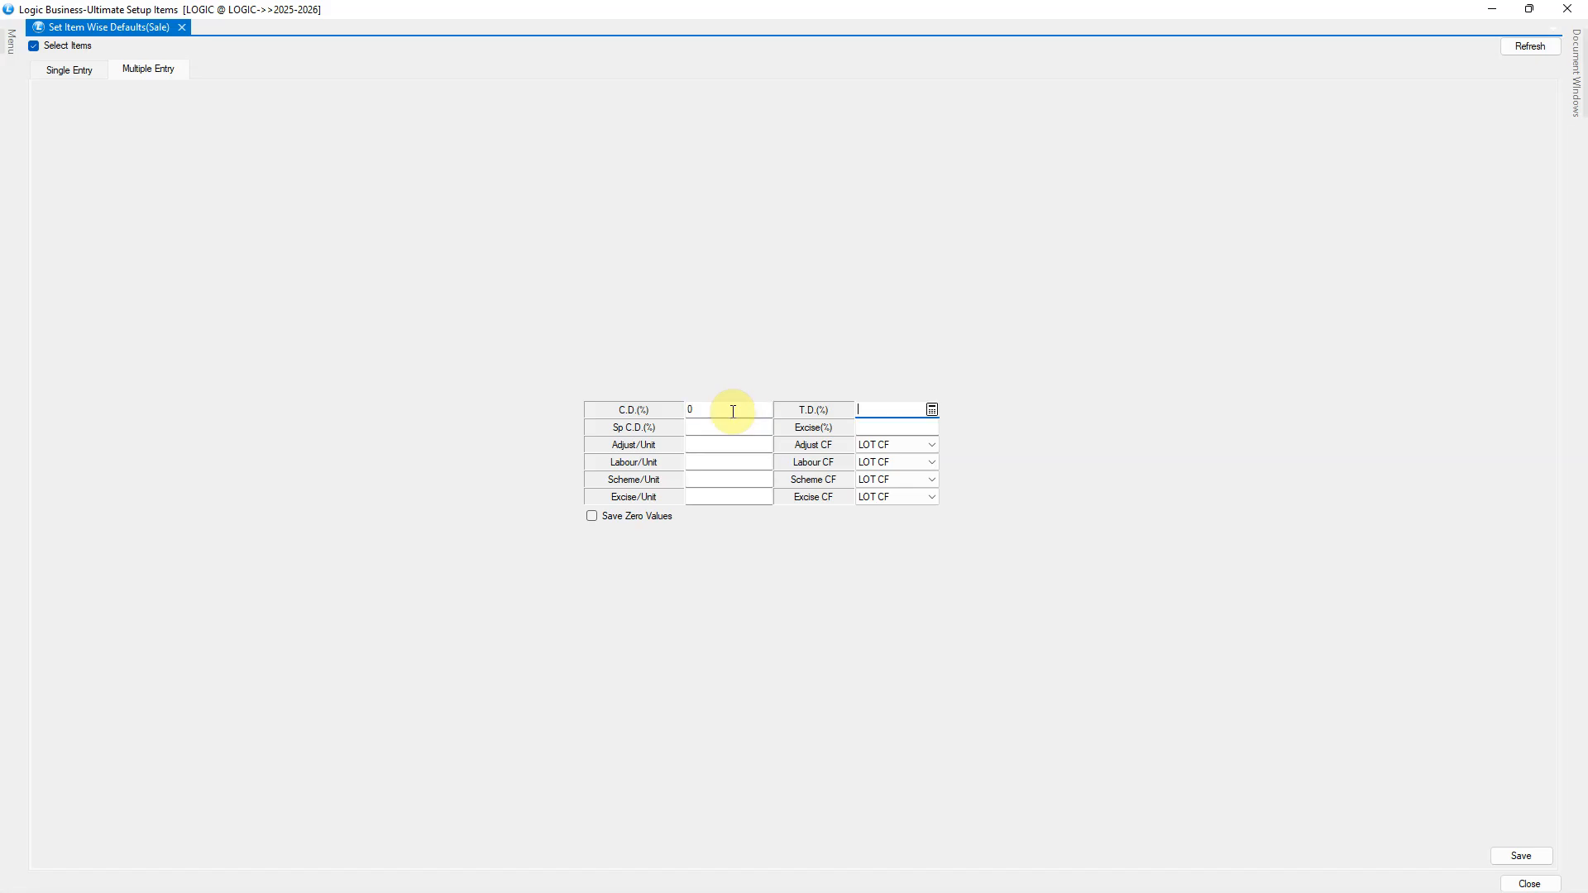
{"action": "left_click", "coordinate": [1521, 855]}
{"action": "left_click", "coordinate": [767, 508]}
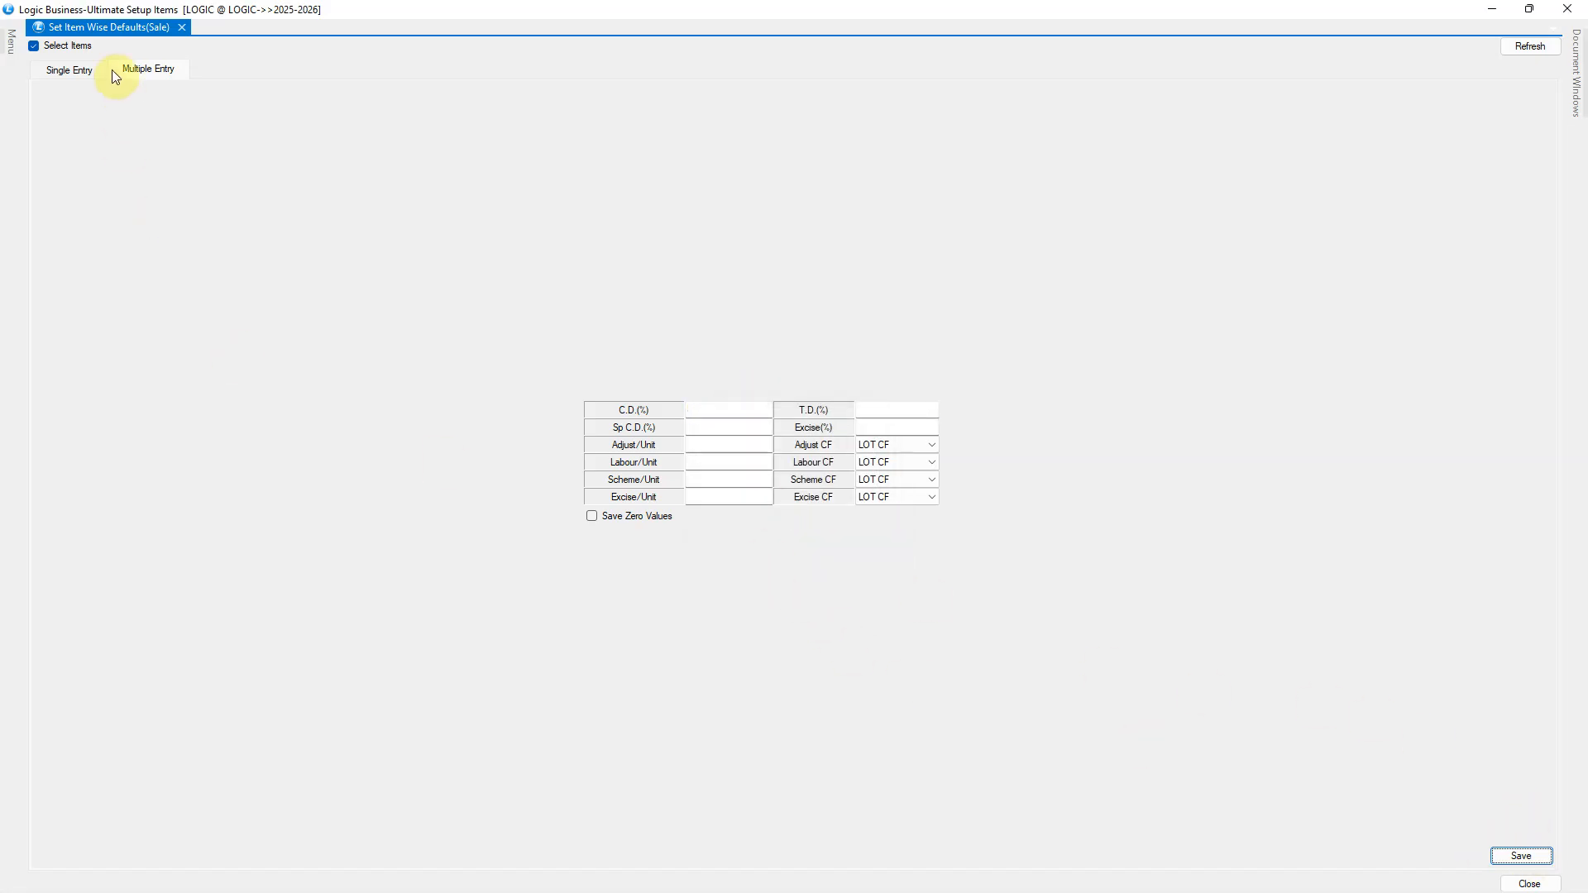
{"action": "left_click", "coordinate": [92, 71]}
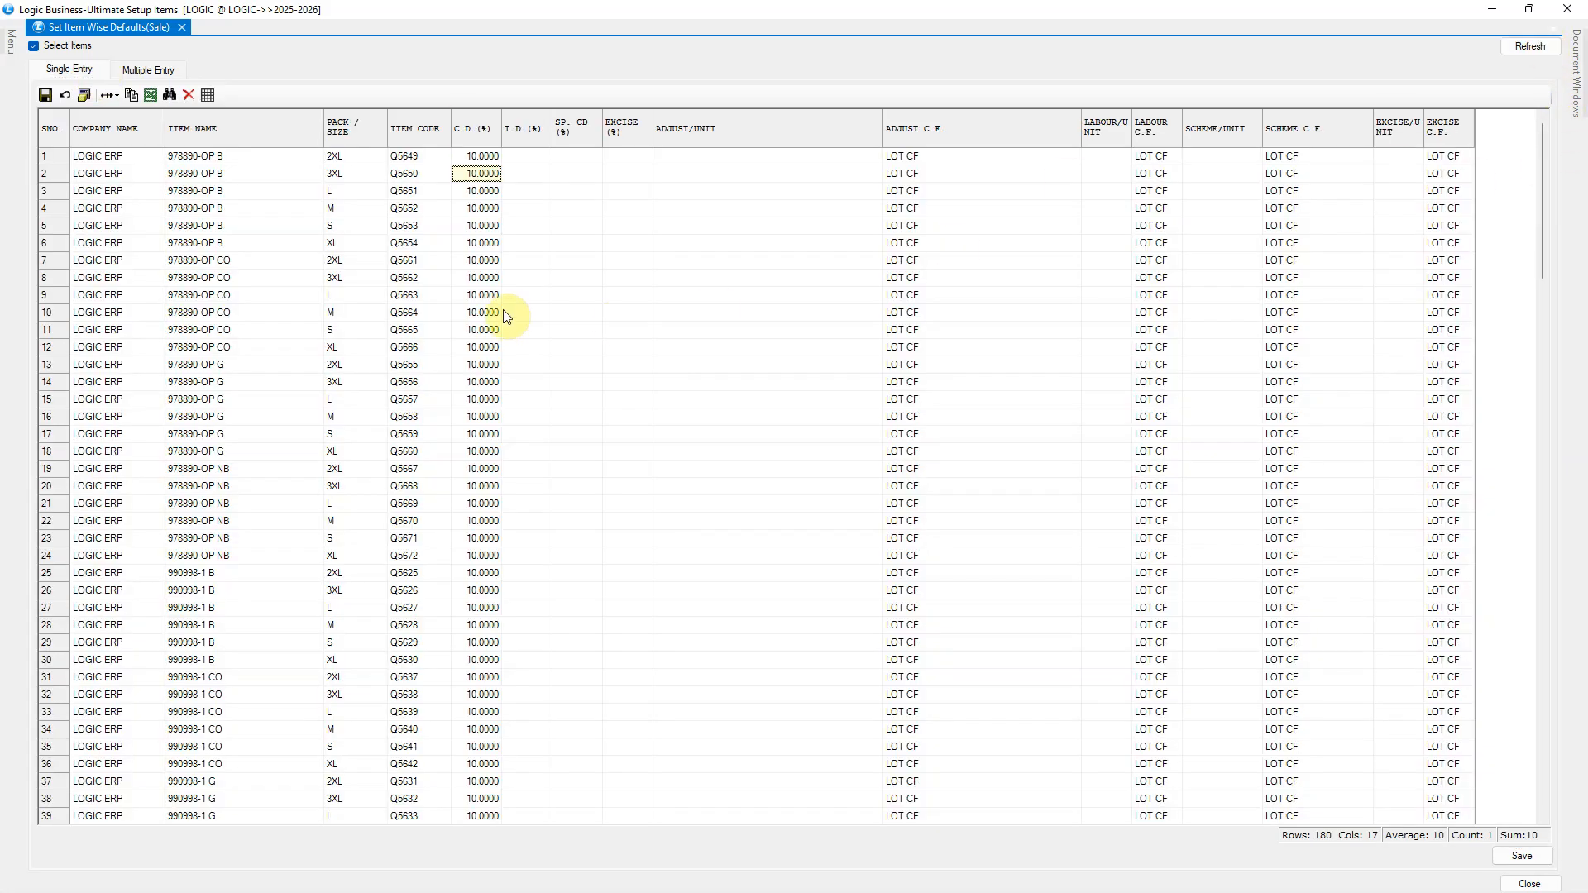
- Save a C.D.(%) of 0 for the selected items with Save Zero Values enabled and refresh the single-entry list
{"action": "left_click", "coordinate": [134, 72]}
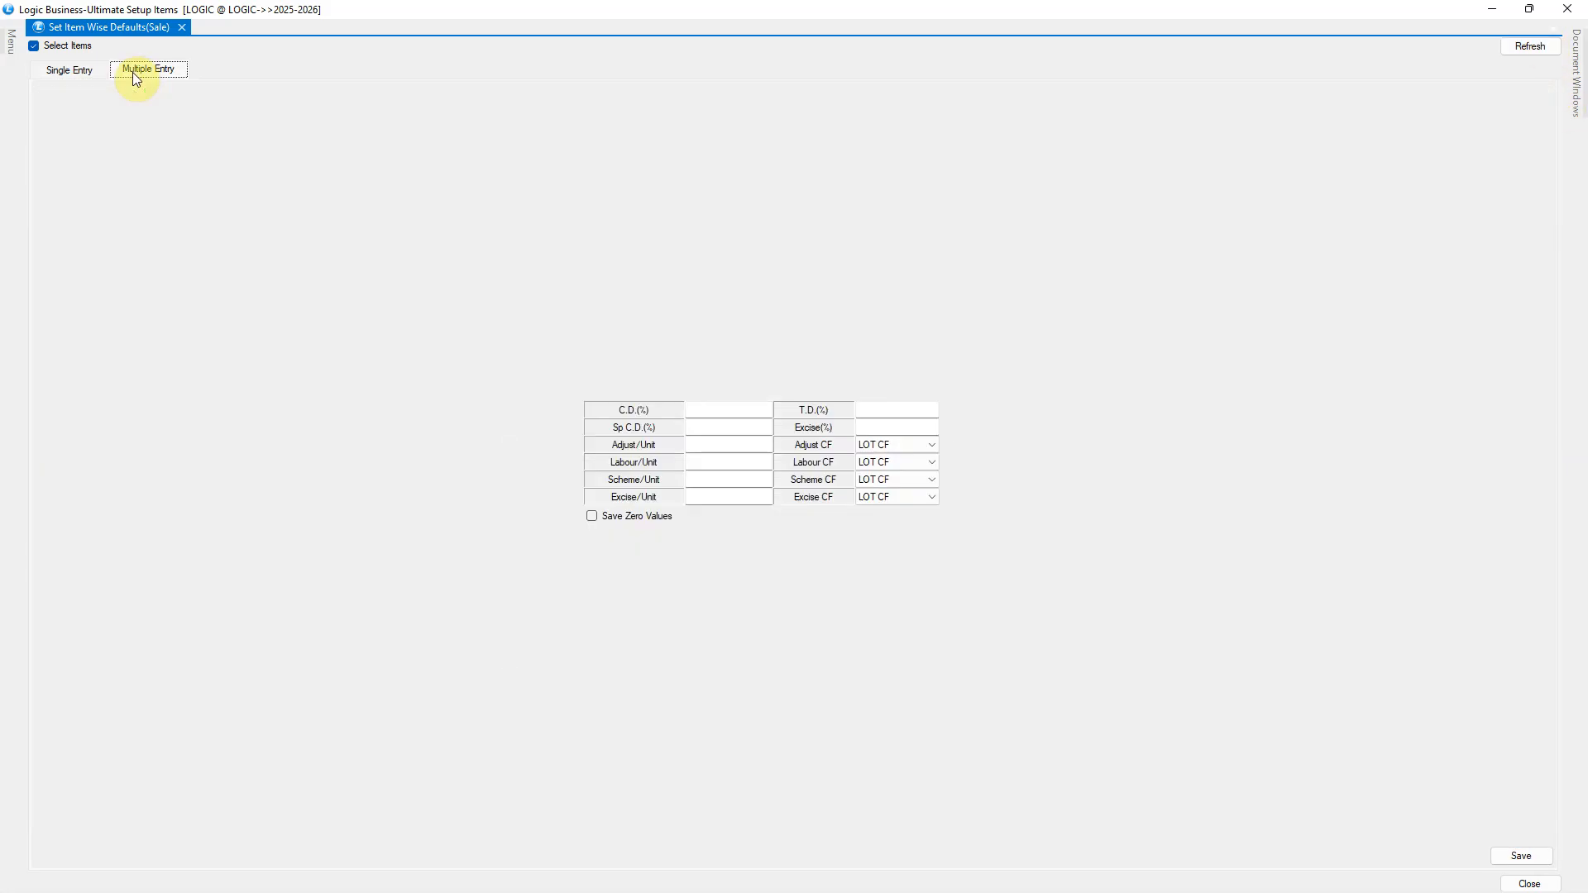
{"action": "left_click", "coordinate": [744, 410]}
{"action": "type", "text": "0"}
{"action": "key", "text": "Return"}
{"action": "left_click", "coordinate": [629, 520]}
{"action": "left_click", "coordinate": [1521, 860]}
{"action": "left_click", "coordinate": [758, 507]}
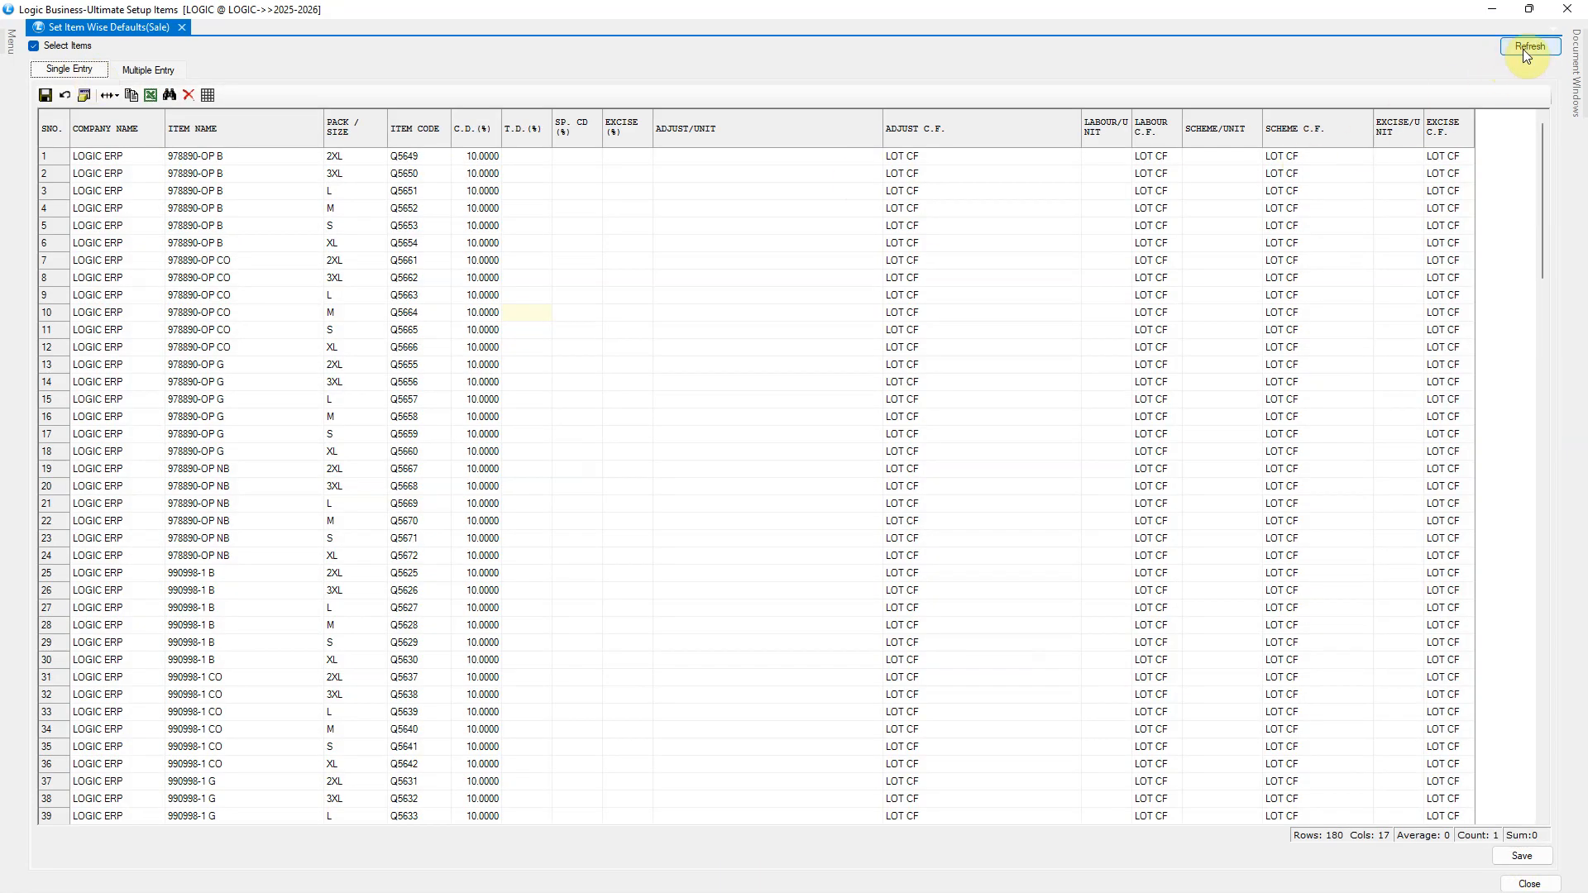
{"action": "left_click", "coordinate": [1526, 47]}
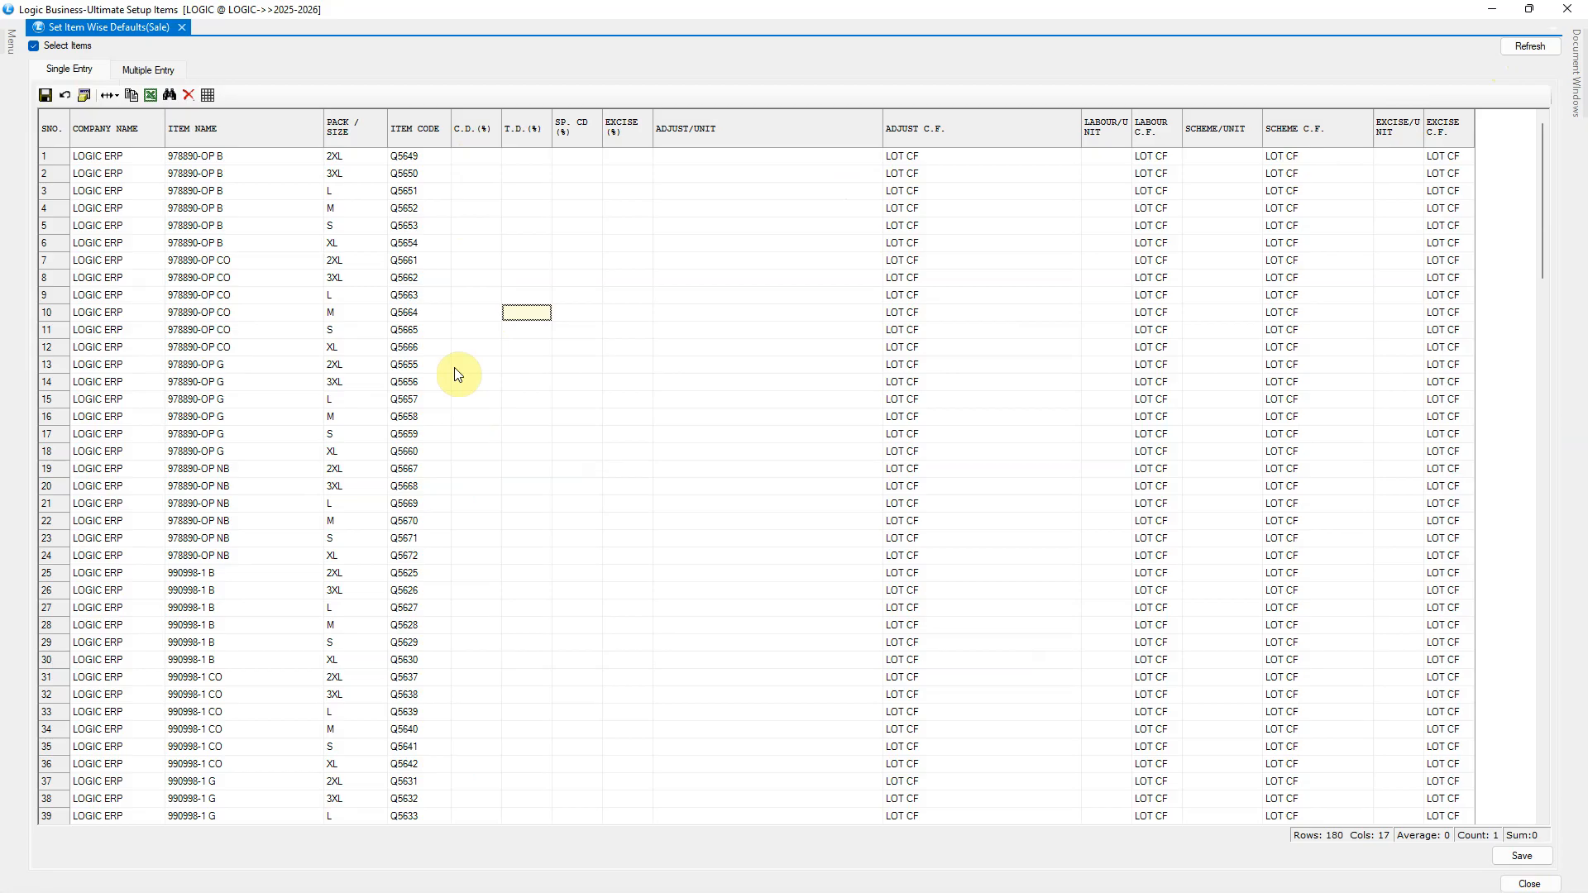
- Save a Scheme/Unit of 10 with Scheme CF set to PER UNIT for the selected items and refresh the single-entry list
{"action": "left_click", "coordinate": [142, 72]}
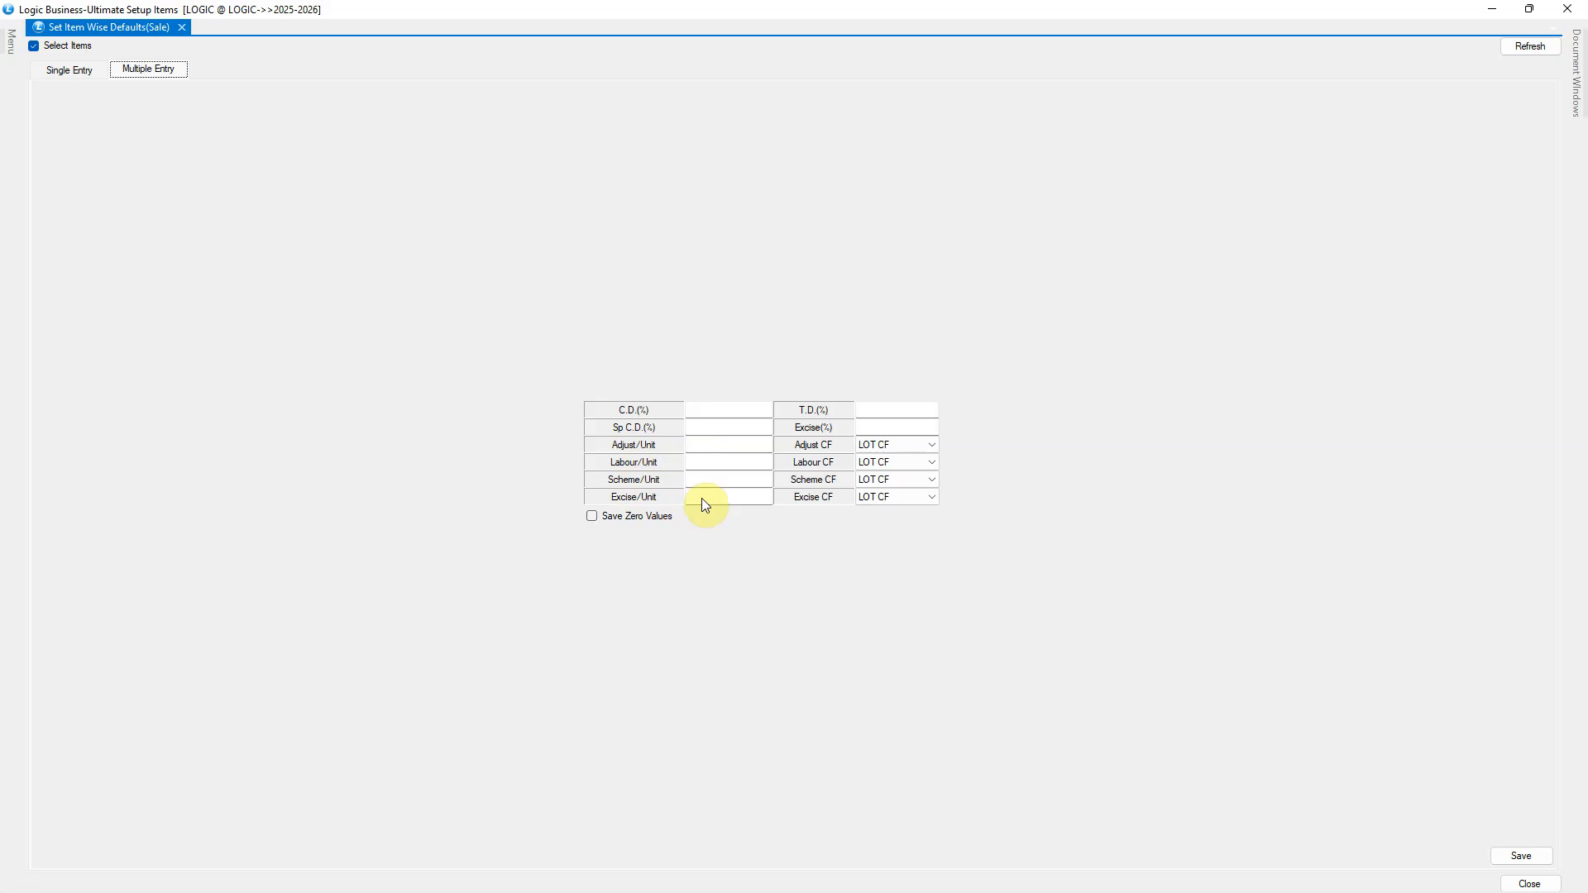
{"action": "left_click", "coordinate": [715, 480]}
{"action": "type", "text": "10"}
{"action": "key", "text": "Tab"}
{"action": "left_click", "coordinate": [932, 480]}
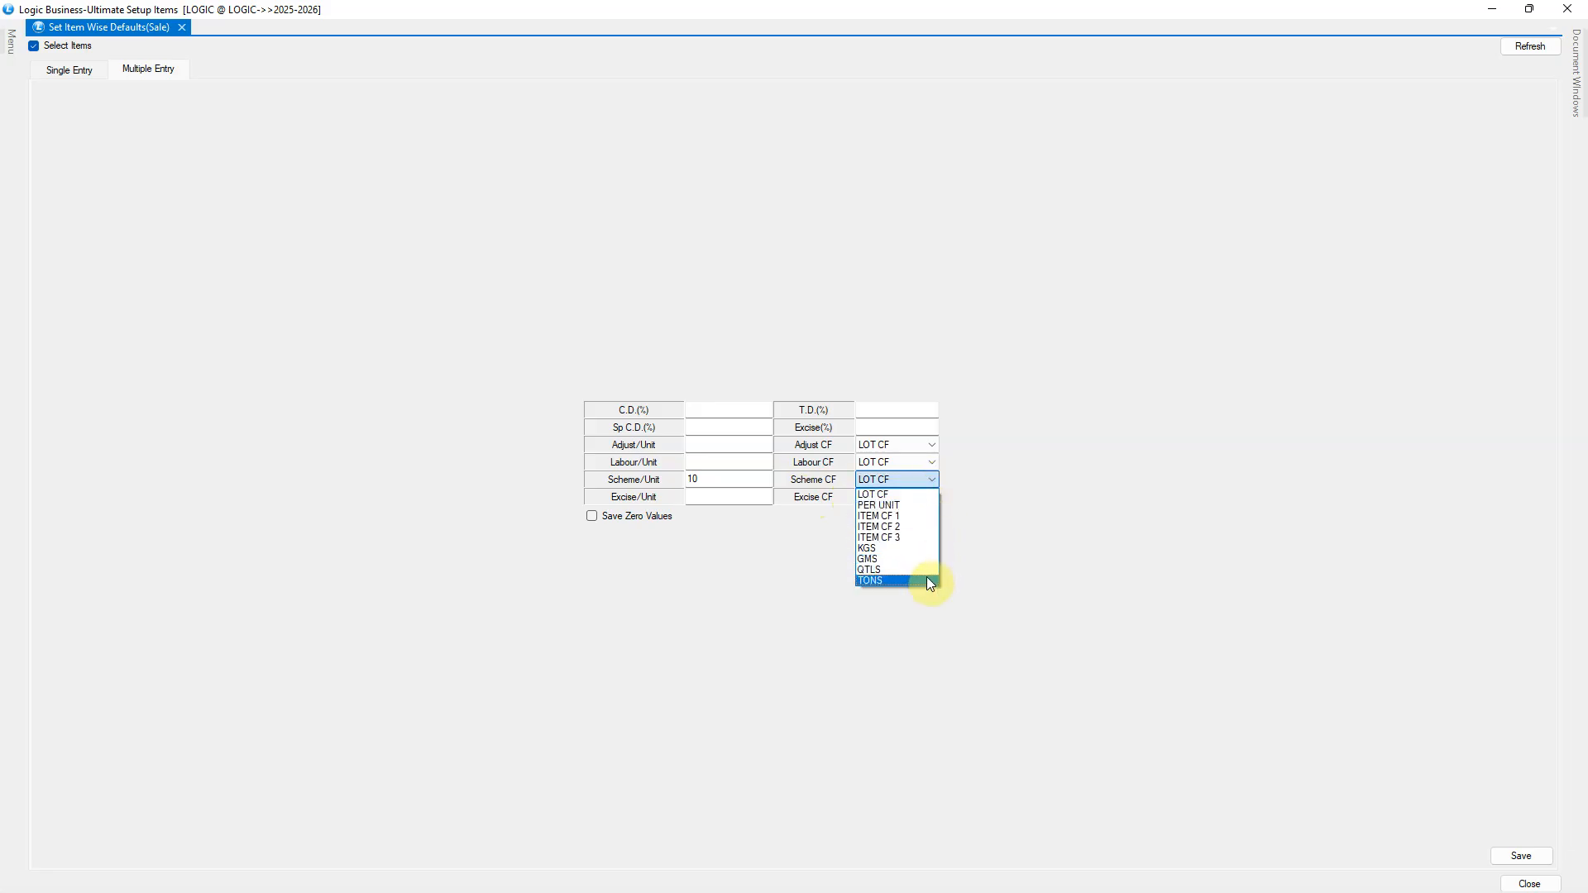
{"action": "left_click", "coordinate": [909, 504]}
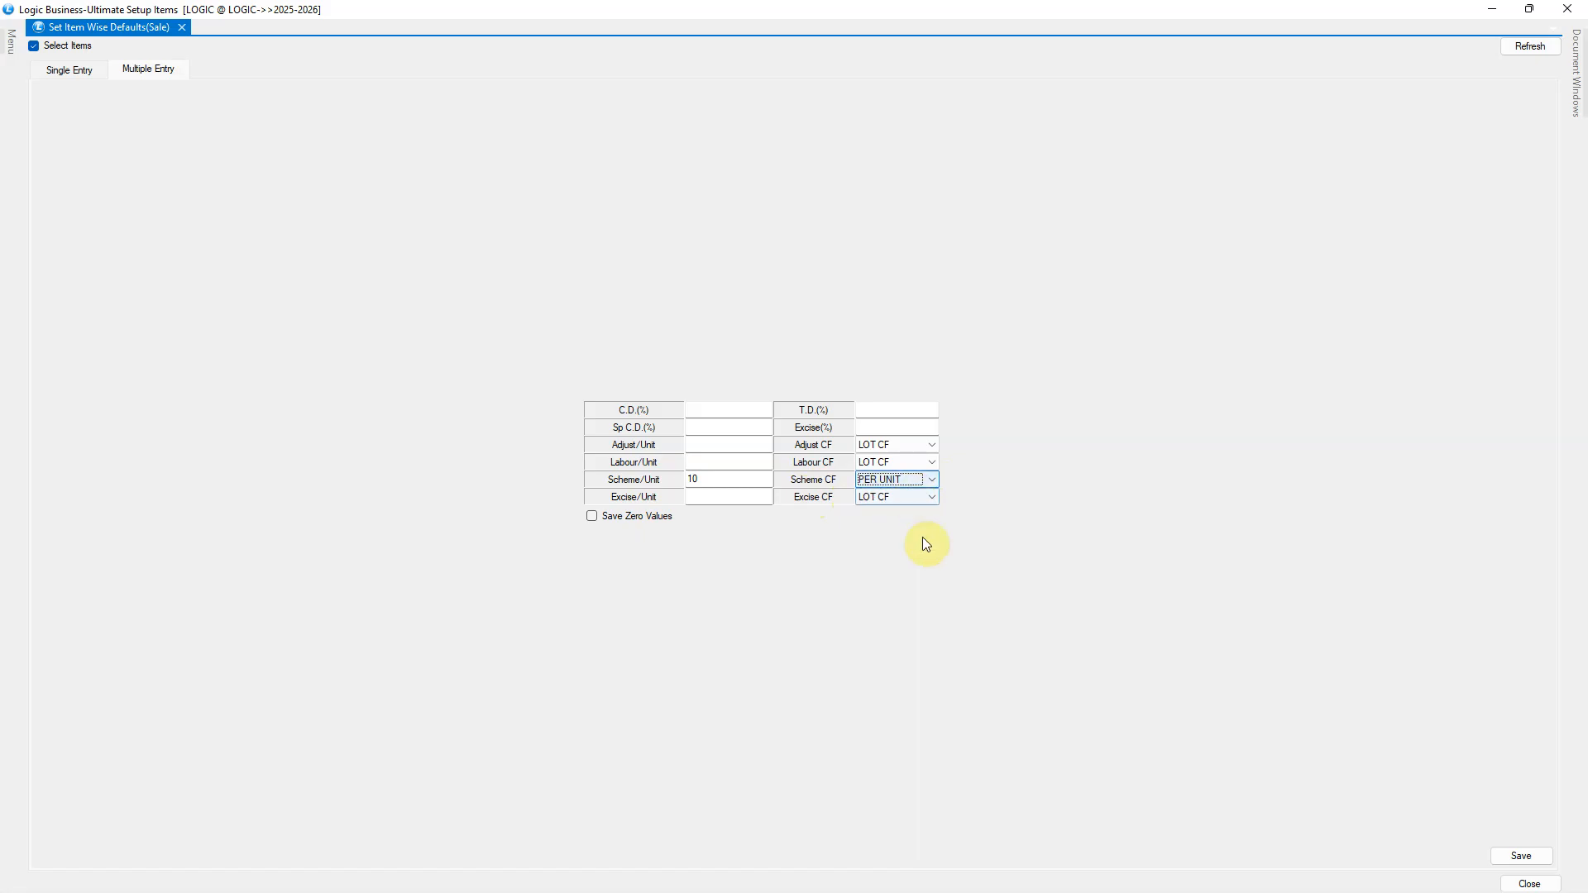
{"action": "left_click", "coordinate": [1510, 849]}
{"action": "left_click", "coordinate": [768, 509]}
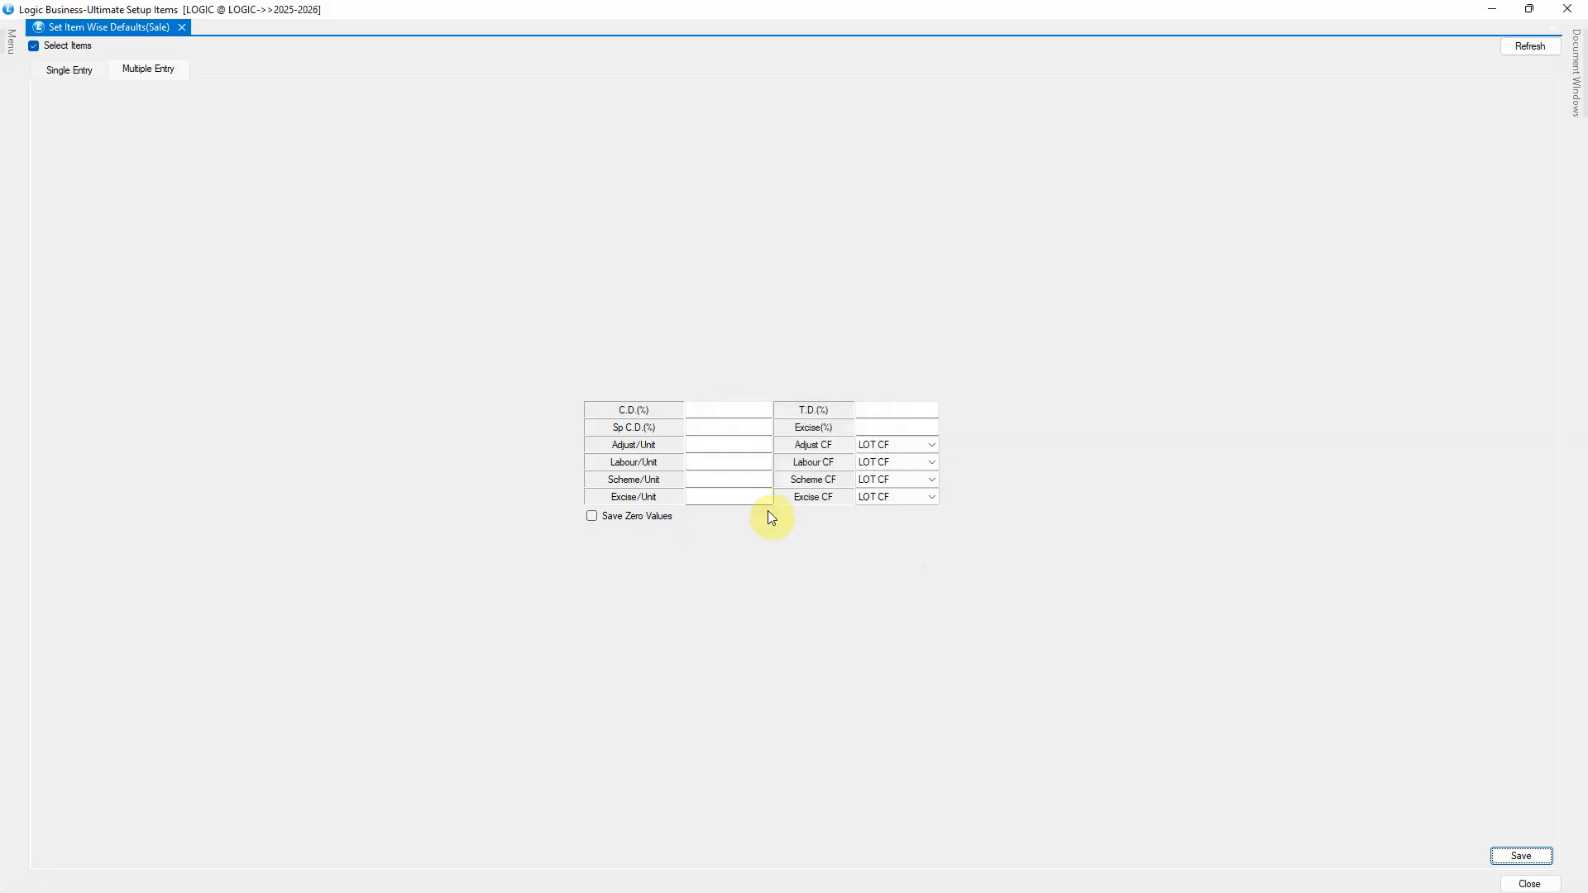
{"action": "left_click", "coordinate": [85, 73]}
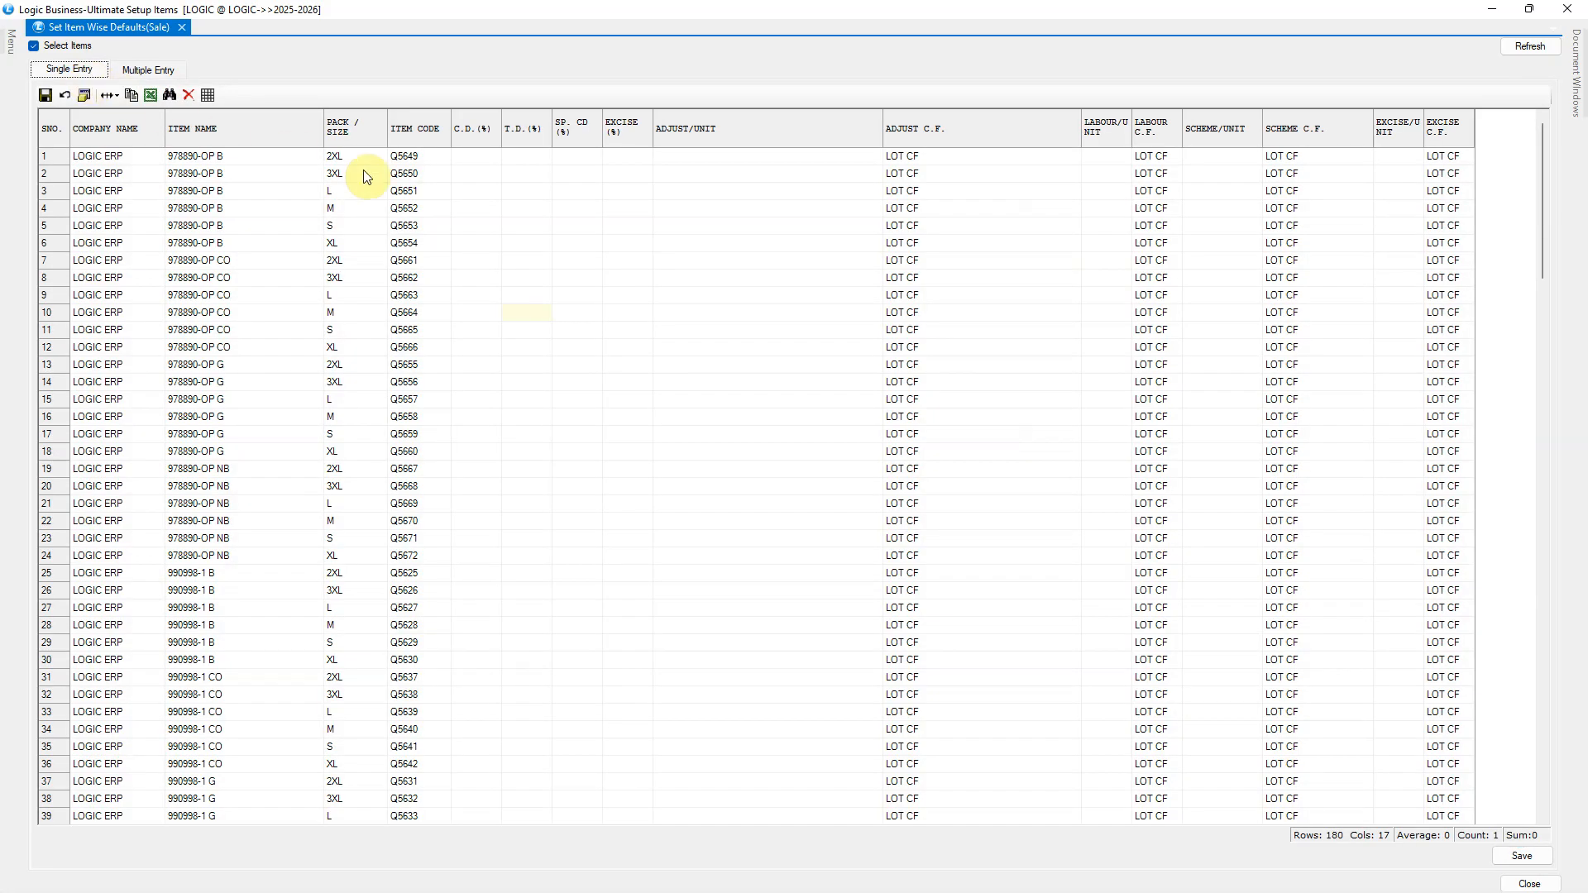
{"action": "left_click", "coordinate": [1529, 46]}
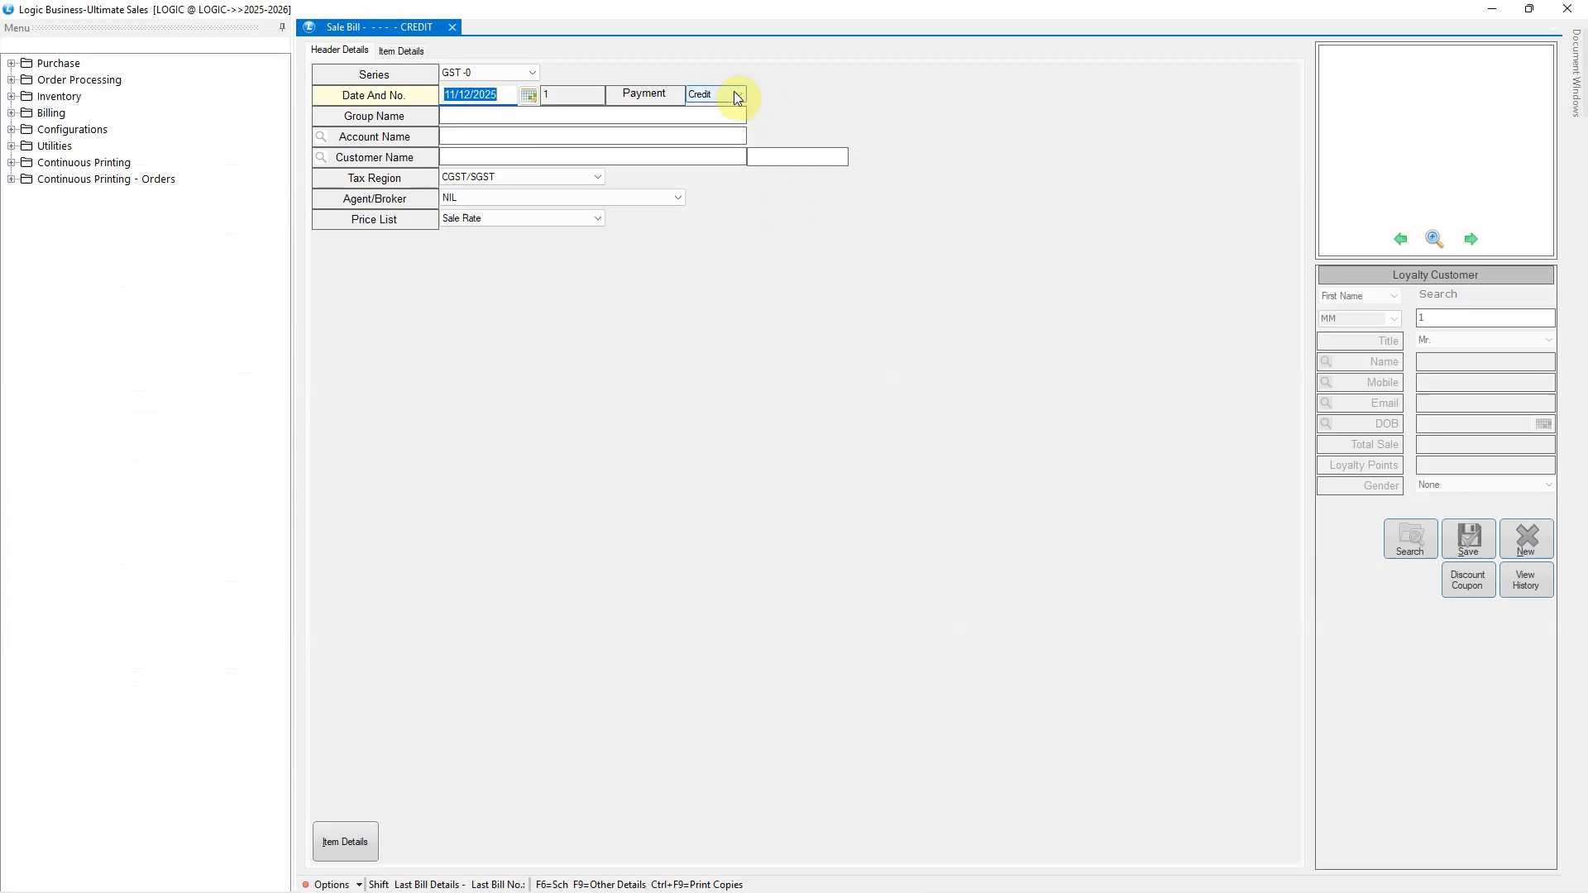
- Set the sale bill's payment mode to Cash and proceed to its item details
{"action": "left_click", "coordinate": [736, 97]}
{"action": "left_click", "coordinate": [720, 115]}
{"action": "left_click", "coordinate": [346, 843]}
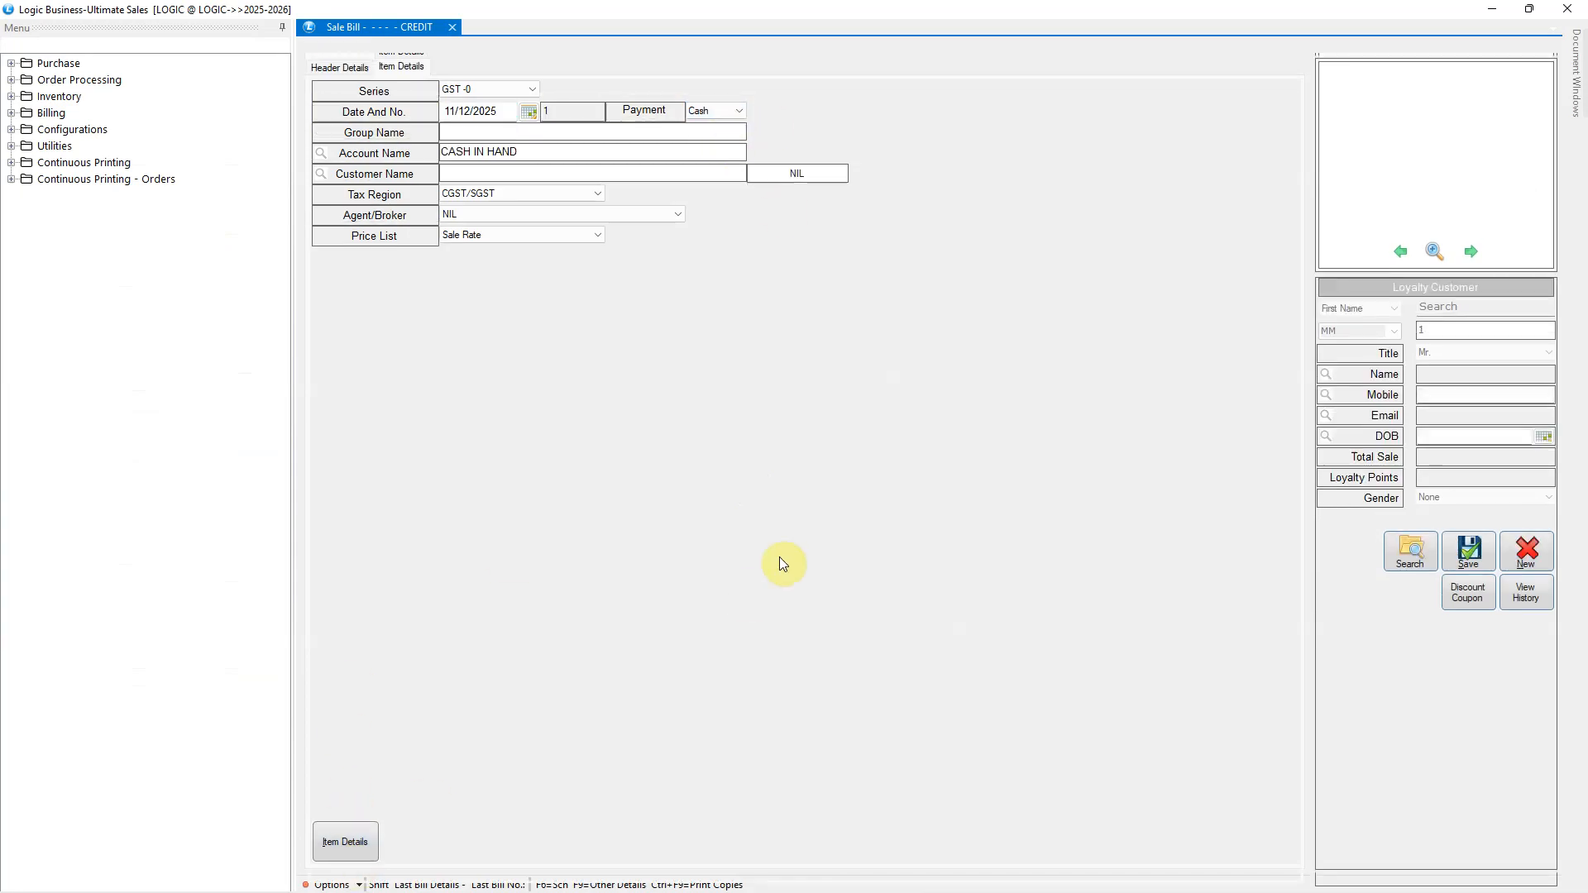
- Add item 978890-OP B as the first bill line with a quantity of 1
{"action": "left_click", "coordinate": [506, 187]}
{"action": "type", "text": "9"}
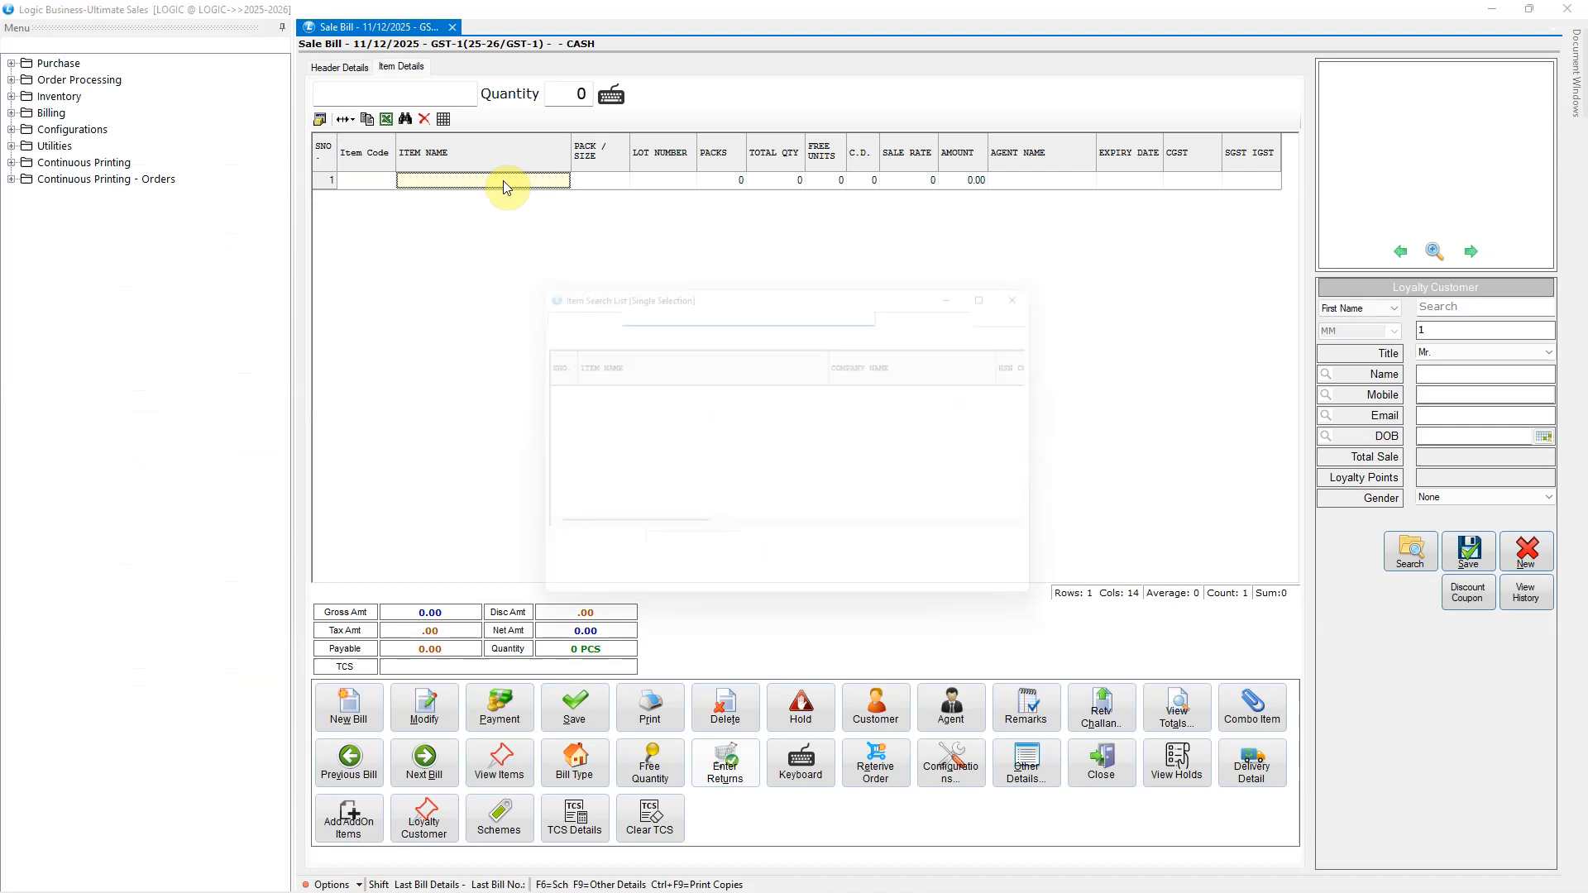
{"action": "key", "text": "Return"}
{"action": "type", "text": "1"}
{"action": "key", "text": "Return"}
{"action": "key", "text": "Return"}
{"action": "key", "text": "Return"}
{"action": "key", "text": "Return"}
{"action": "key", "text": "Return"}
{"action": "key", "text": "Return"}
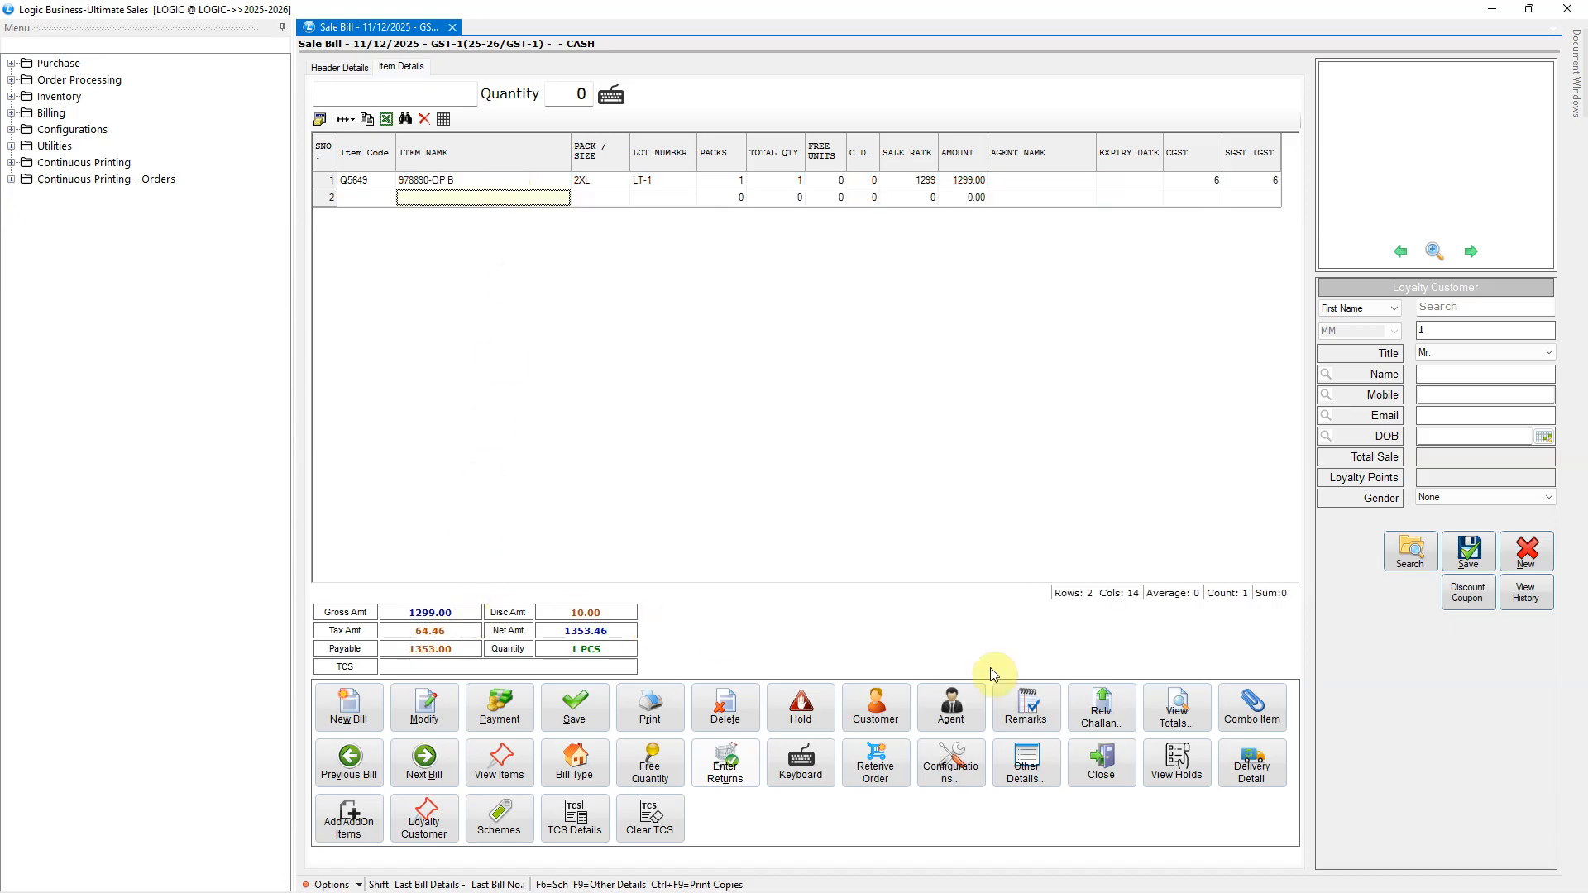
- View the bill totals and check the Scheme/Unit amount for the single-piece line
{"action": "left_click", "coordinate": [1177, 705]}
{"action": "left_click", "coordinate": [691, 335]}
{"action": "left_click", "coordinate": [777, 335]}
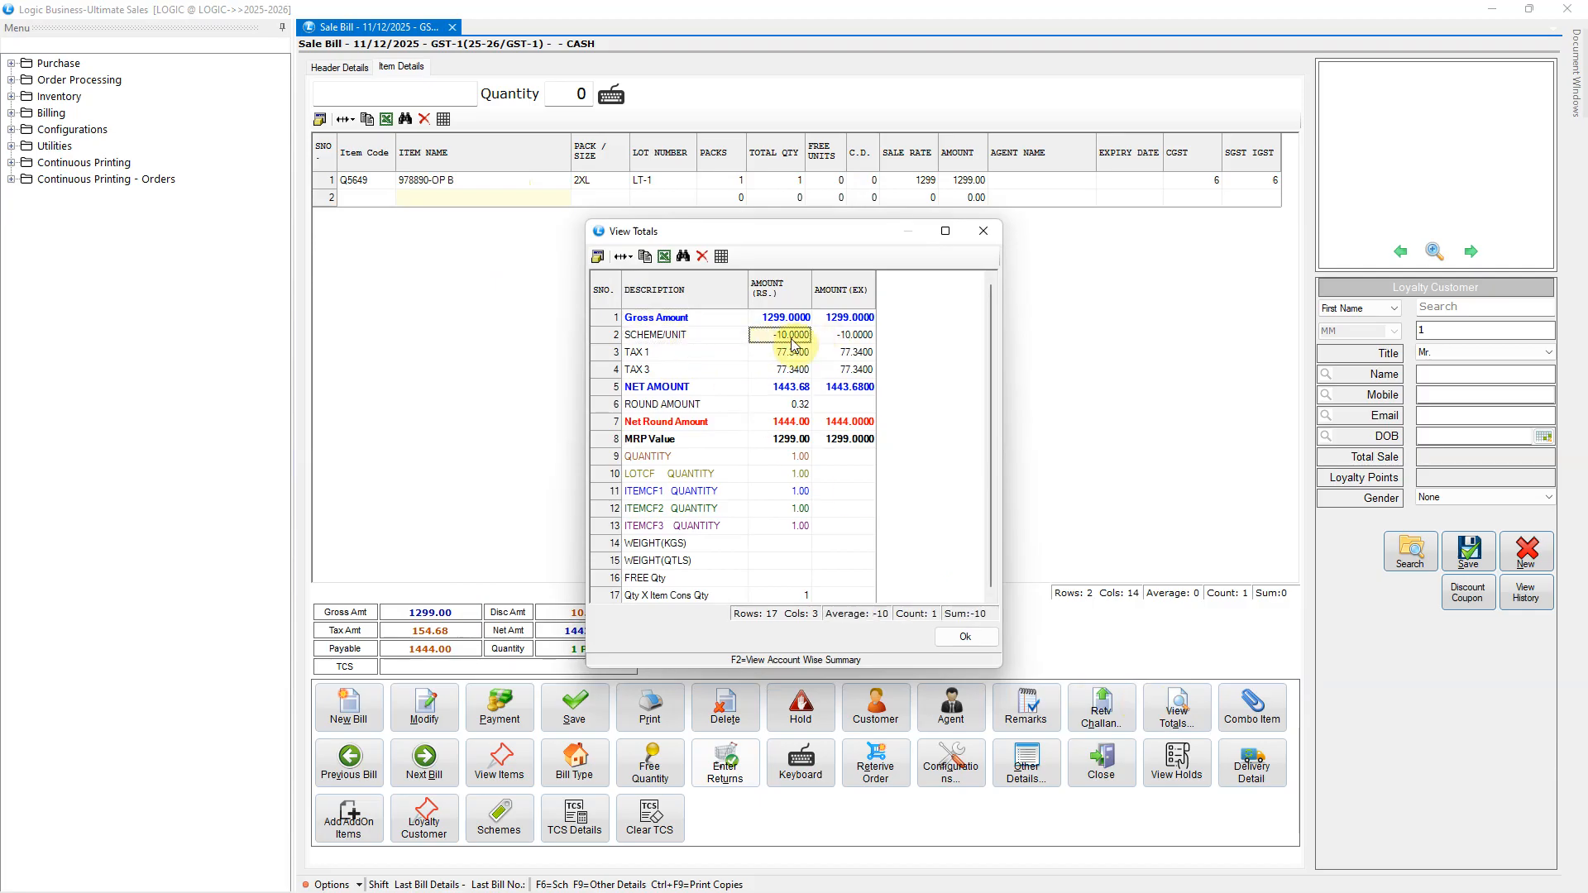
{"action": "left_click", "coordinate": [983, 231]}
- Set the total quantity of item 978890-OP B to 2
{"action": "left_click", "coordinate": [792, 187]}
{"action": "type", "text": "2"}
{"action": "key", "text": "Return"}
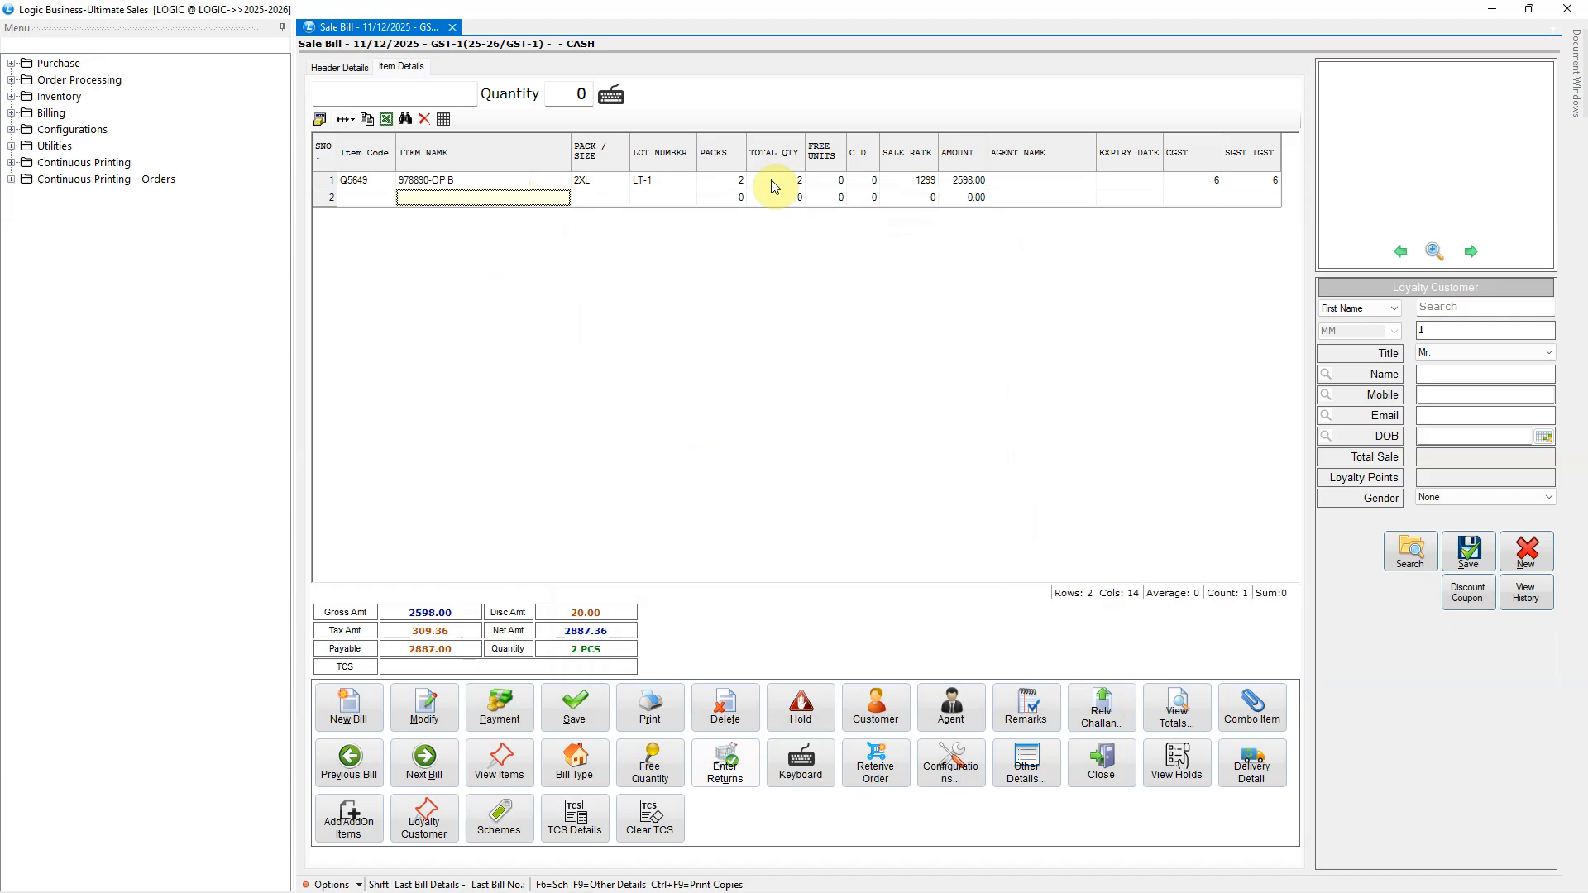
- View the bill totals again and check the Scheme/Unit amount for two pieces
{"action": "left_click", "coordinate": [1178, 716]}
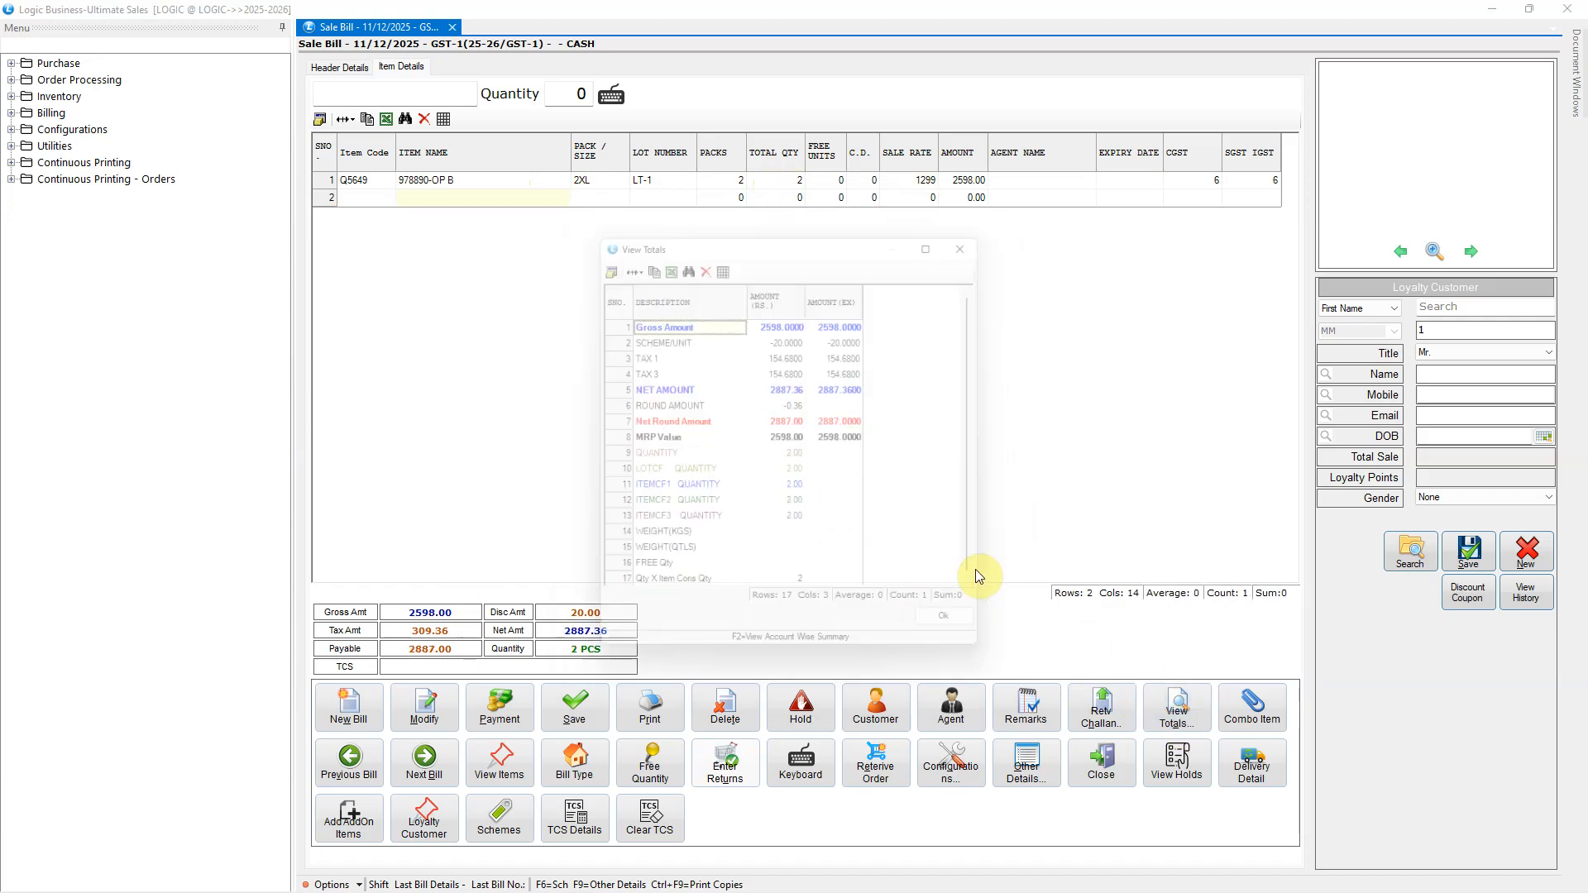
{"action": "left_click", "coordinate": [780, 339]}
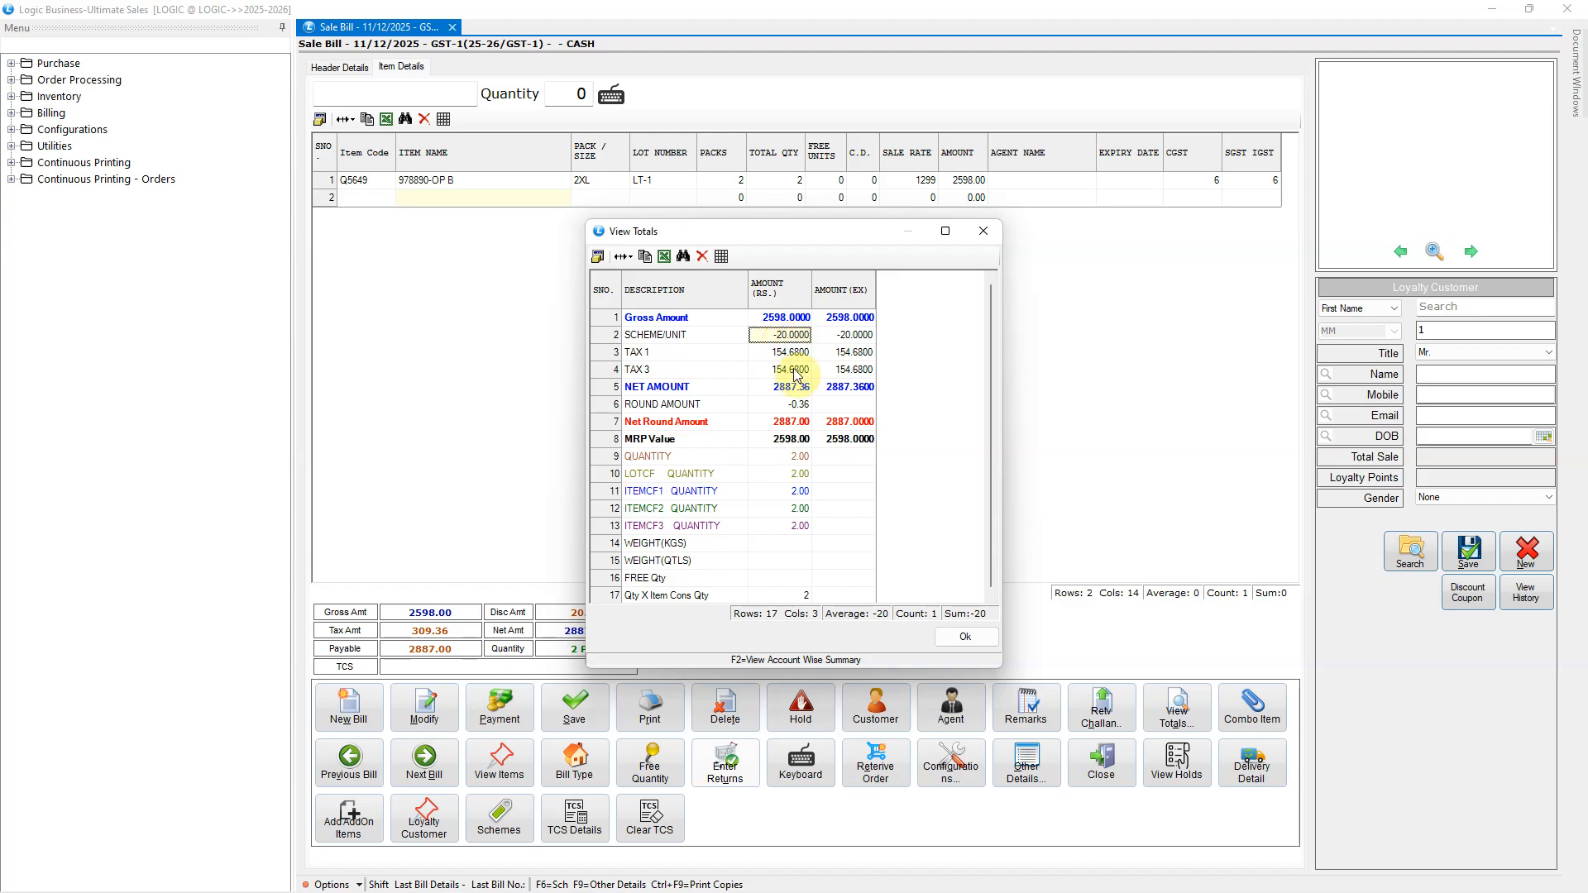
{"action": "left_click", "coordinate": [965, 636]}
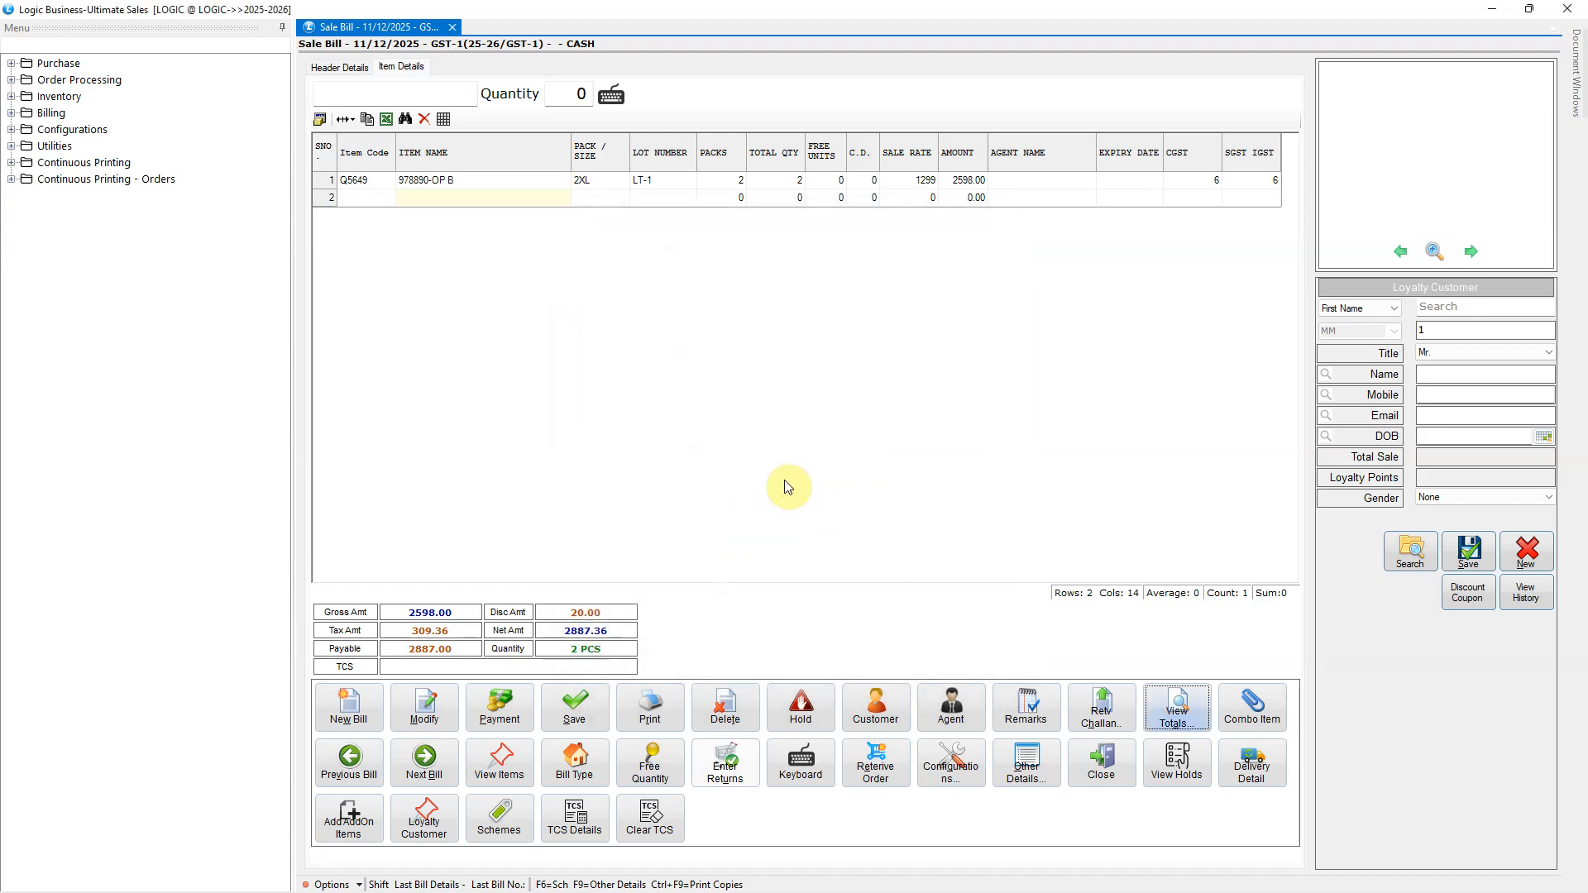